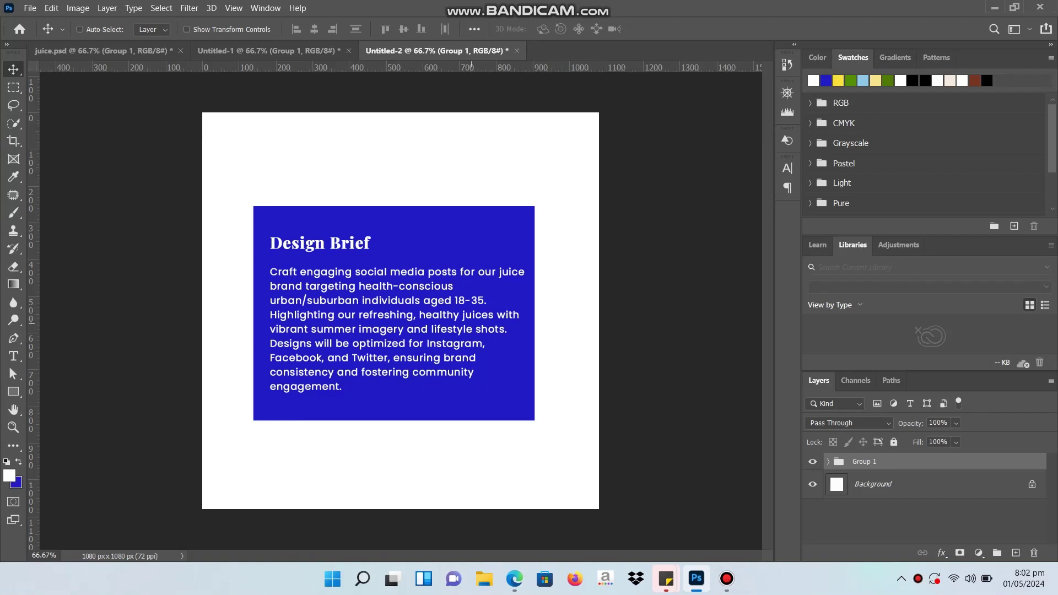
- Hide Group 1, which holds the blue Design Brief card, to leave a blank white canvas
double_click(404, 329)
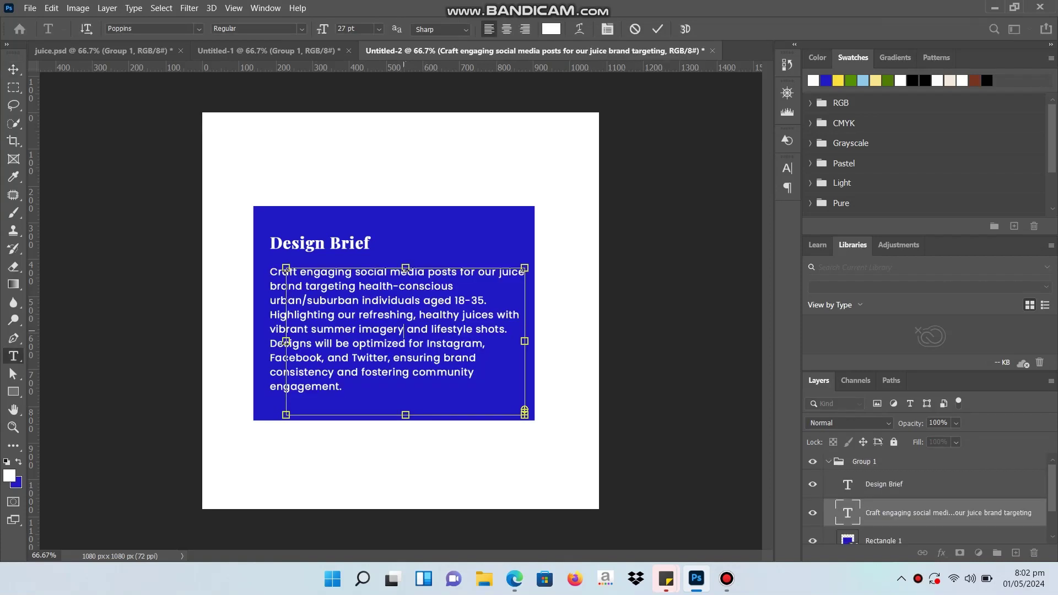
drag(420, 329, 481, 329)
key(Escape)
key(v)
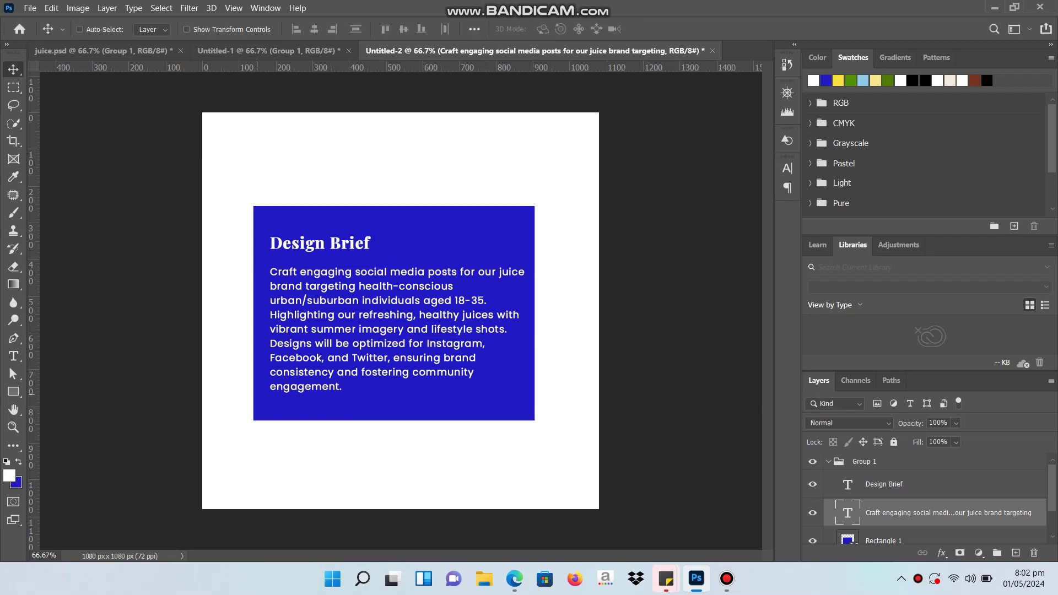
click(828, 461)
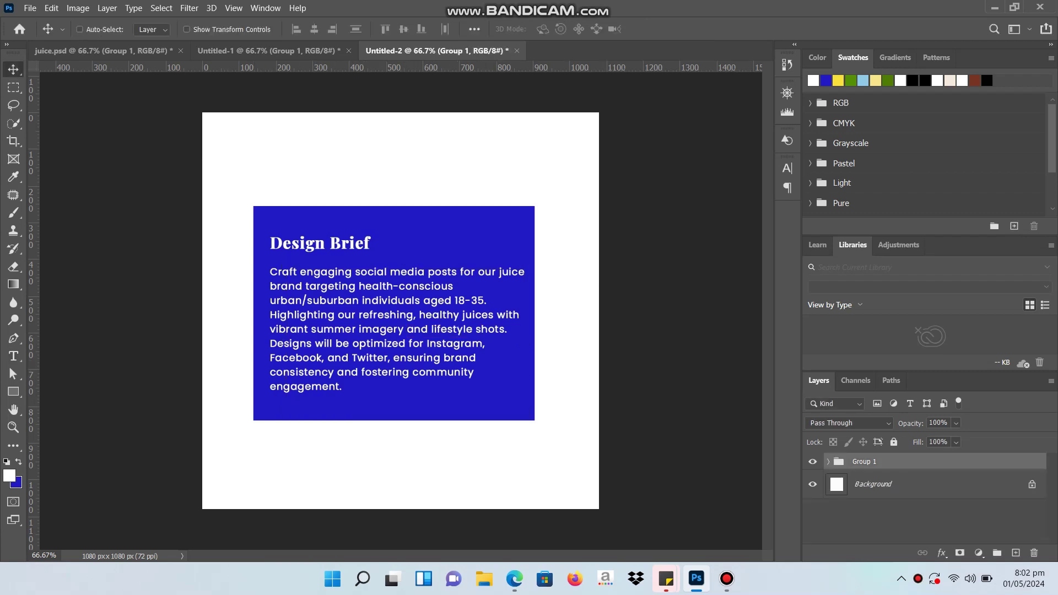
click(813, 461)
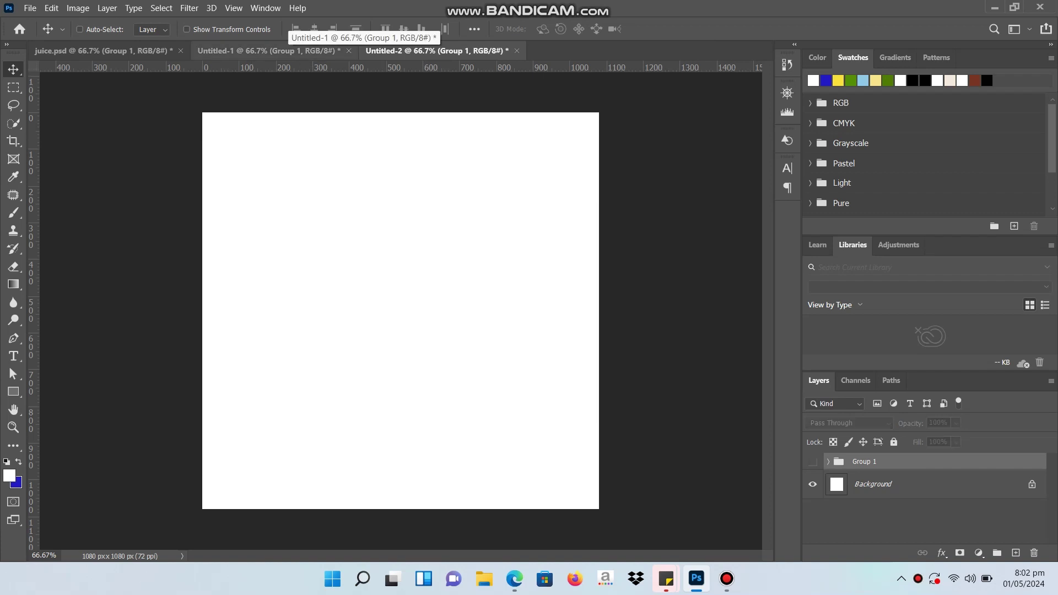
- Copy Layer 2, the green podium, from Untitled-1 into Untitled-2 along its bottom edge
click(287, 50)
right_click(591, 461)
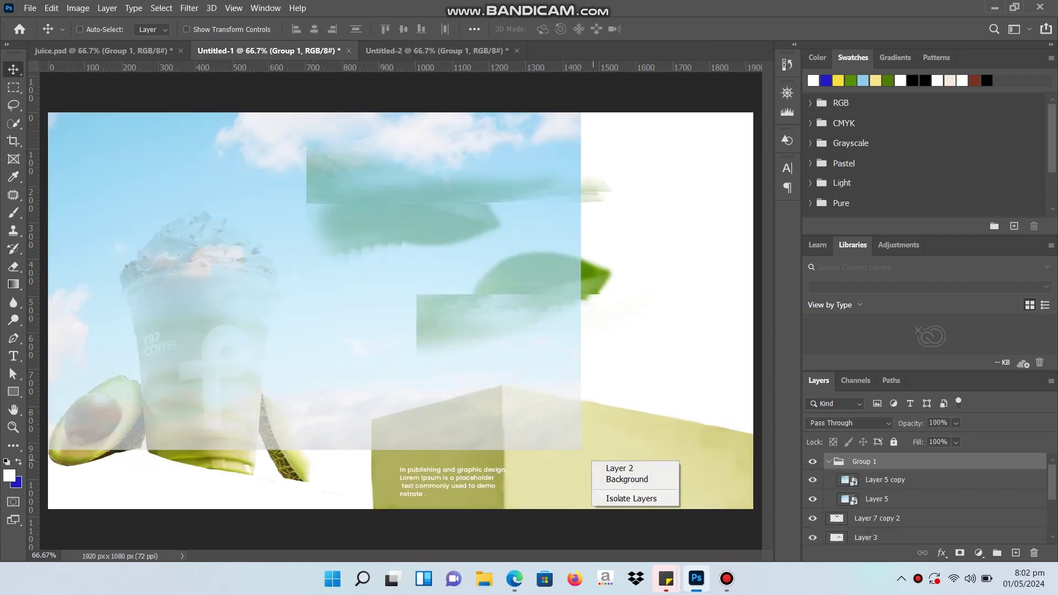
click(611, 467)
drag(612, 467, 442, 438)
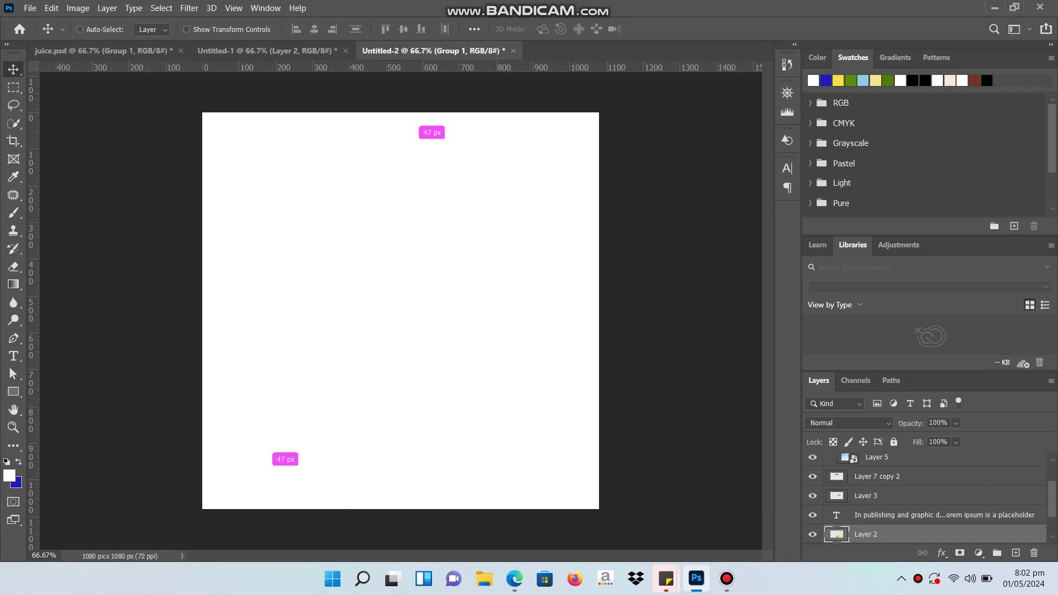
drag(352, 379, 372, 407)
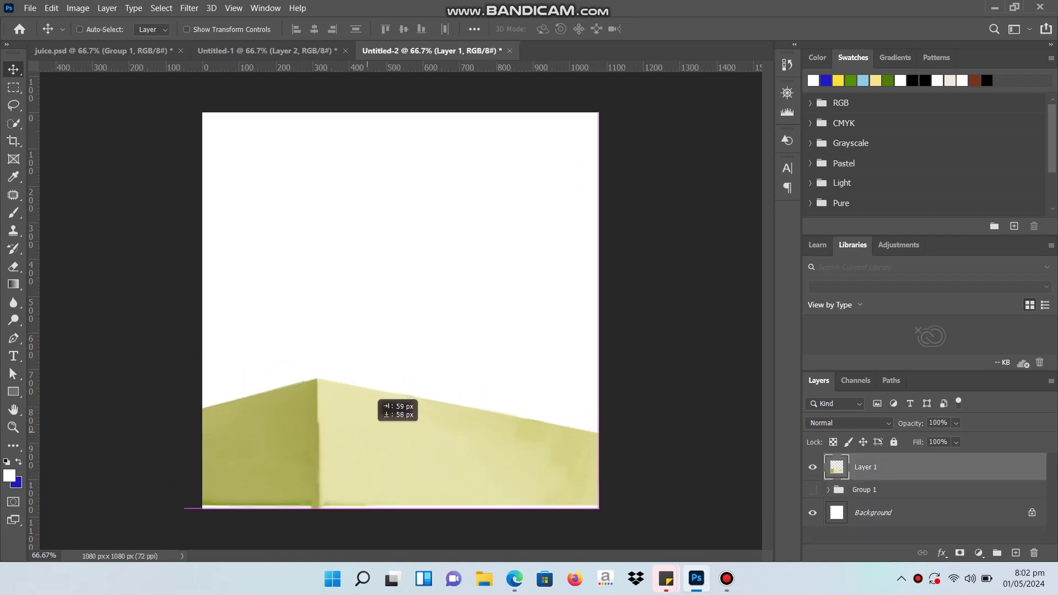
- Scale the podium up to about 102% to cover the bottom edge
key(ctrl+t)
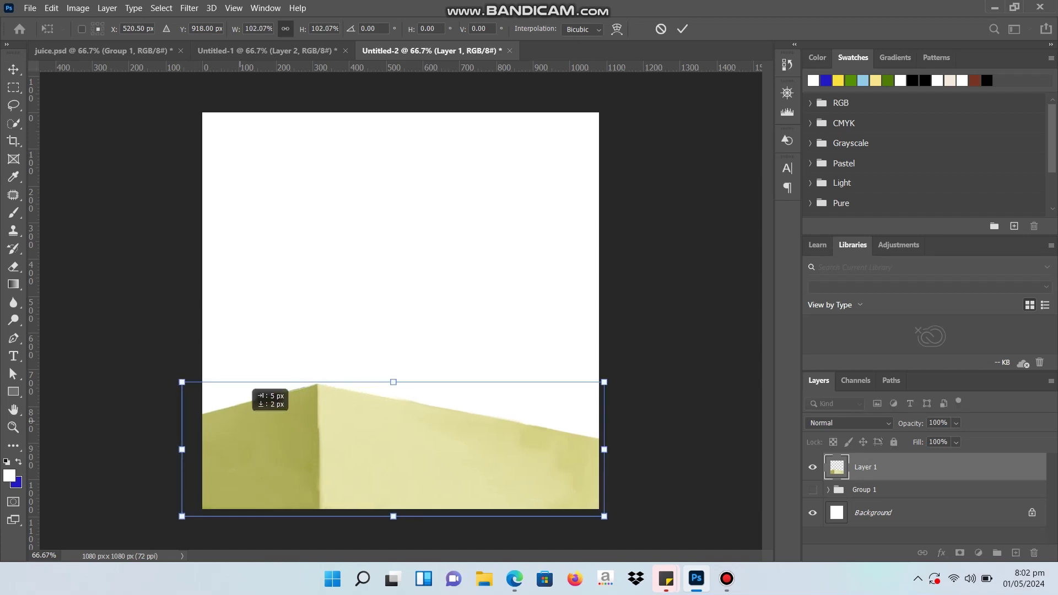
drag(242, 384, 254, 382)
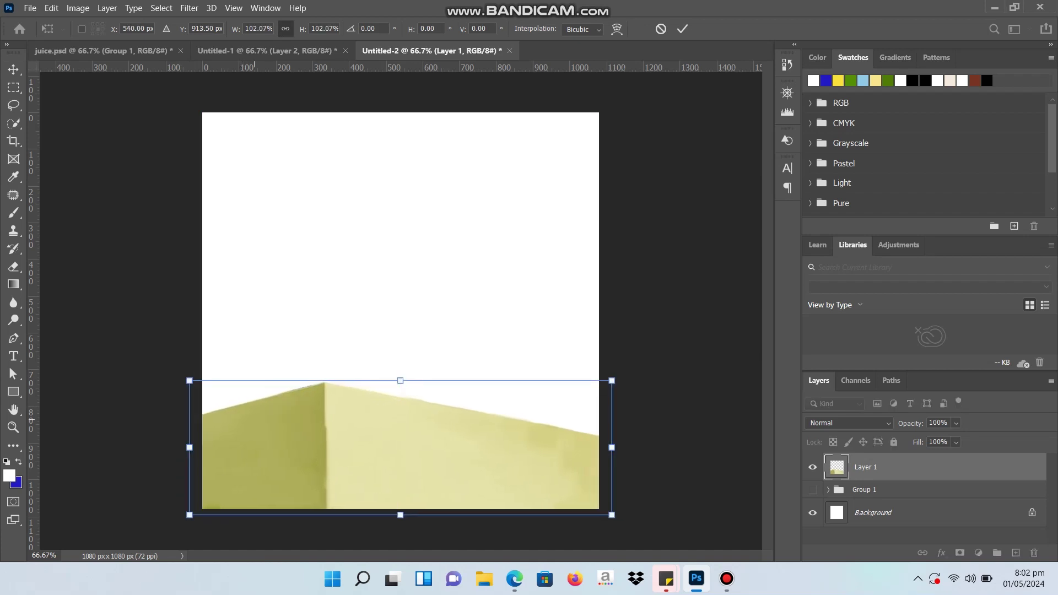
key(Return)
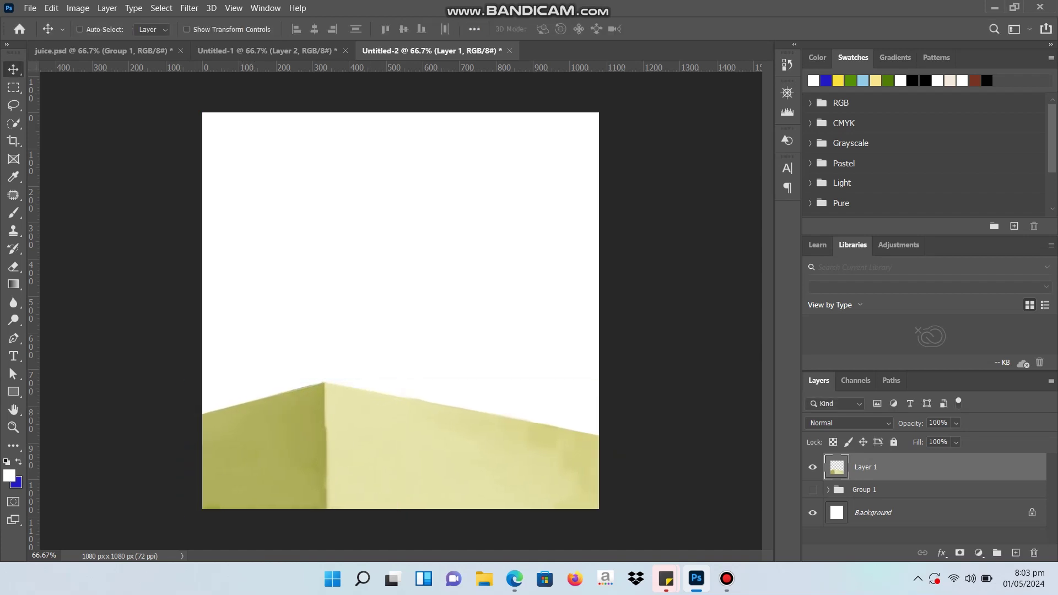
- Set the podium layer's blend mode to Dissolve
click(849, 423)
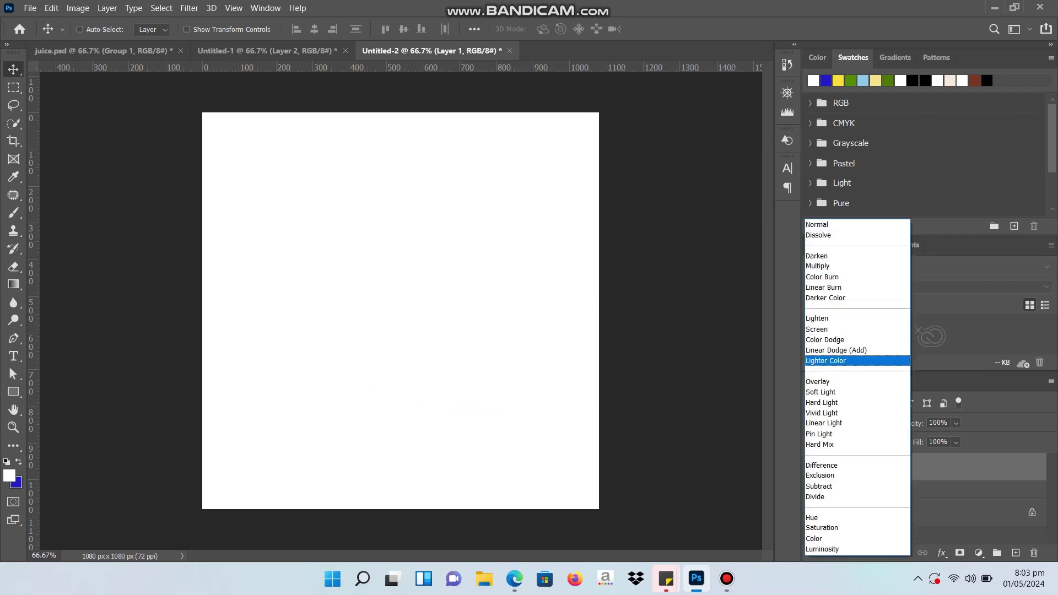
key(Down)
key(Down)
key(Down)
key(Down)
key(Down)
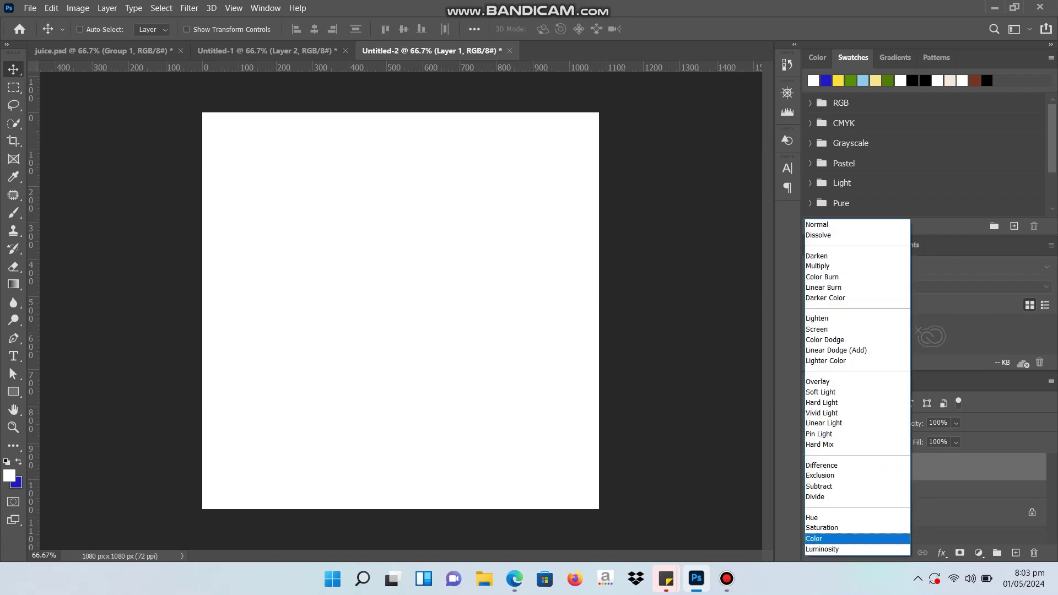
key(Down)
key(Down)
key(Down)
key(Return)
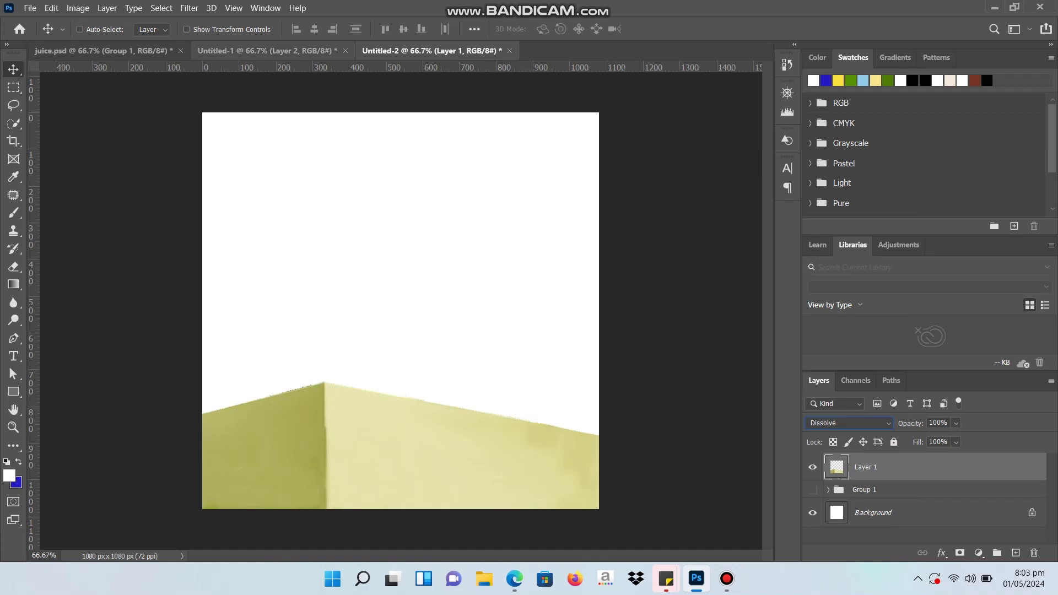
- Add a layer mask to the podium, paint on it with a black Hard Round brush, and return to Untitled-1
click(959, 552)
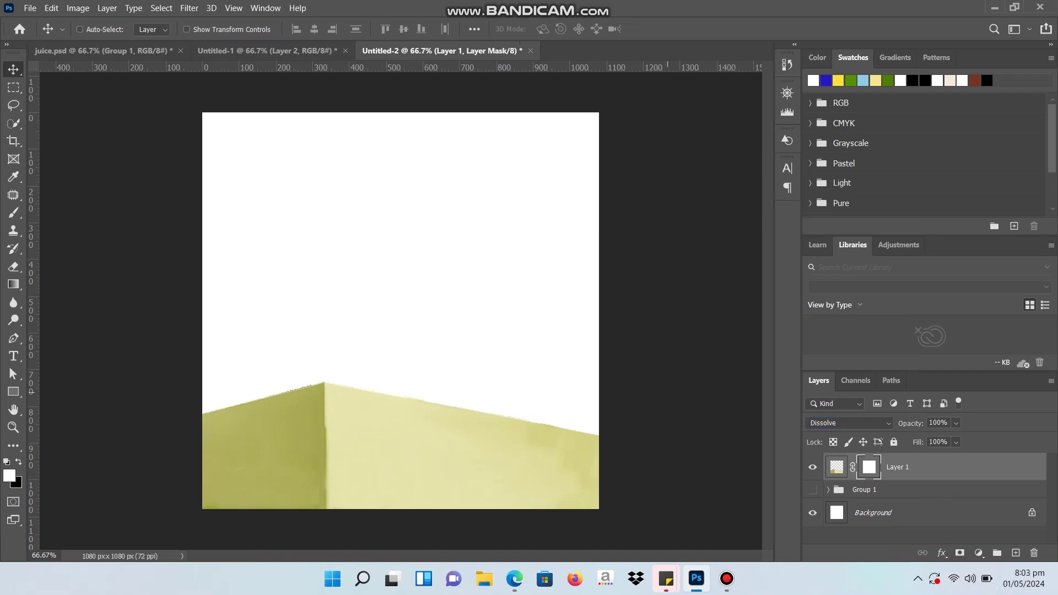
click(13, 212)
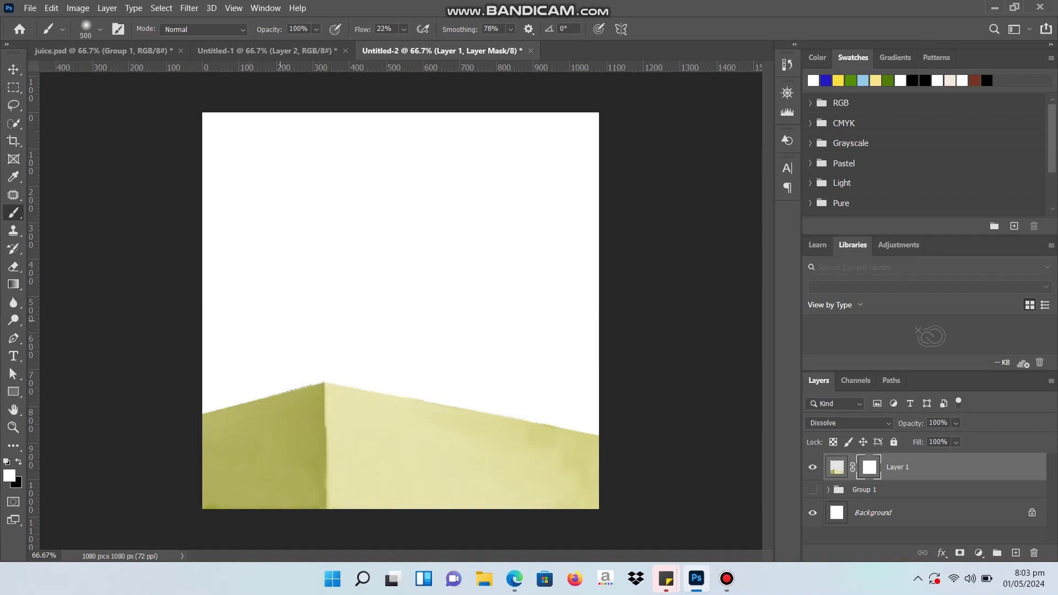
key(x)
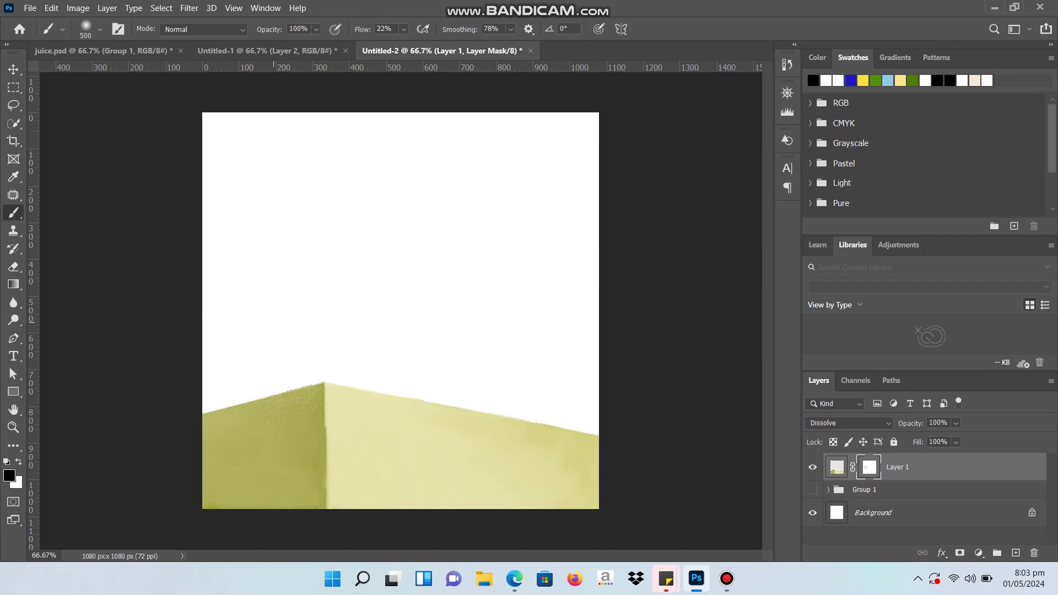
right_click(329, 263)
click(417, 446)
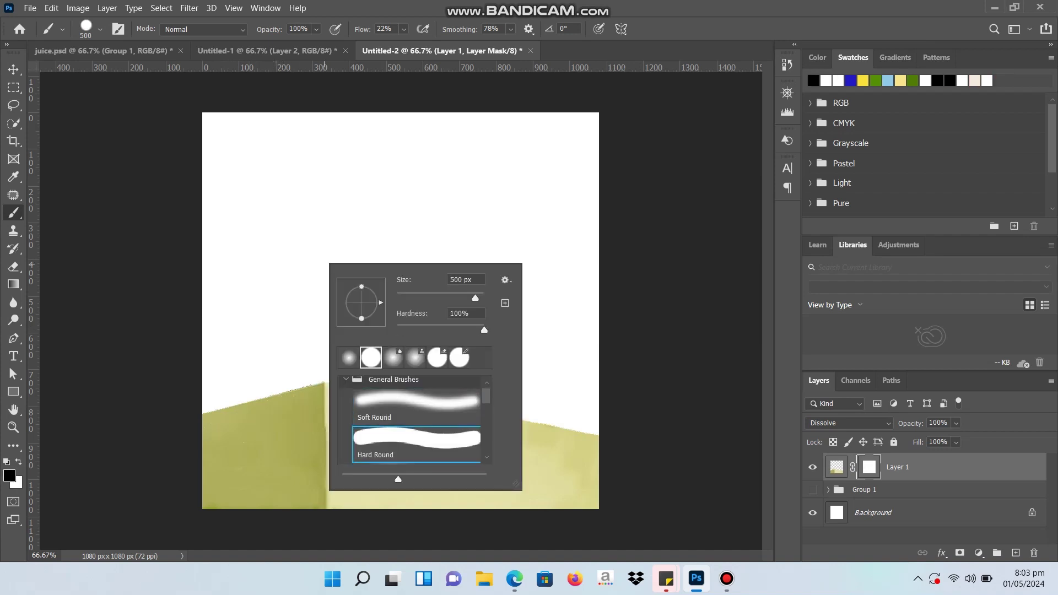
key(Return)
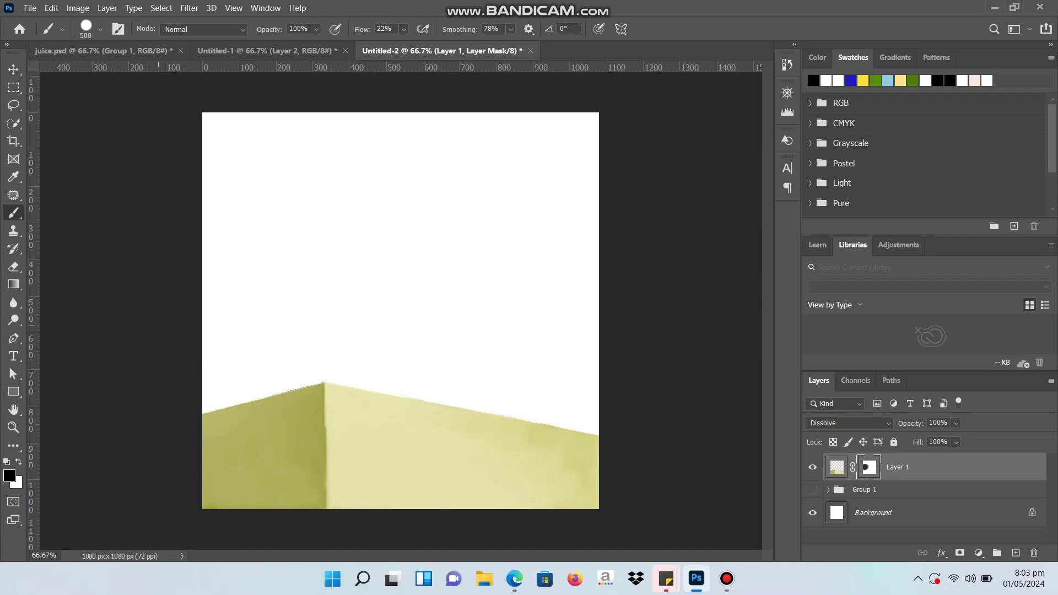
drag(529, 436, 595, 441)
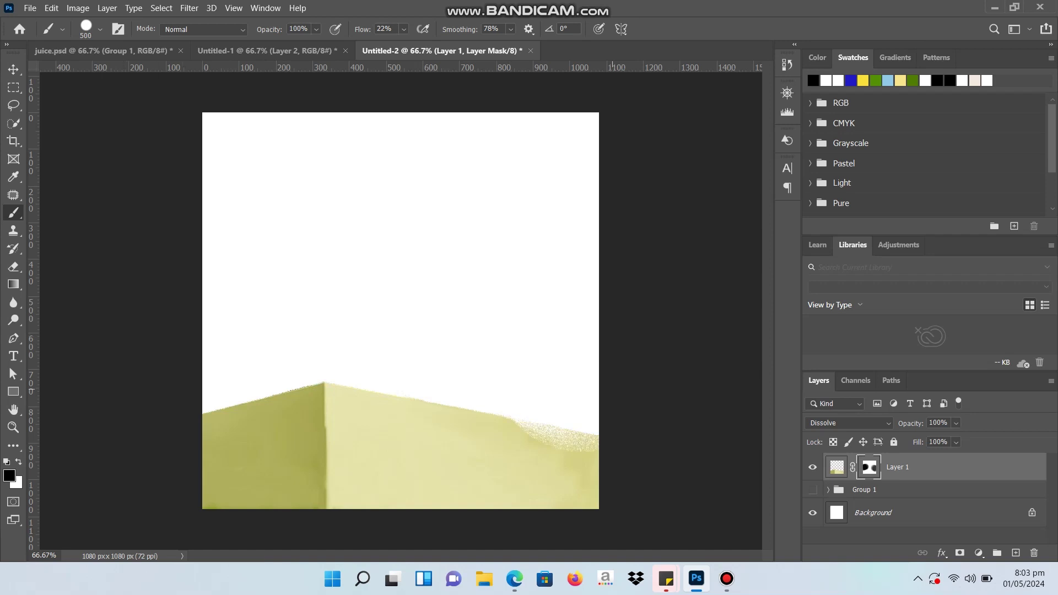
key(ctrl+z)
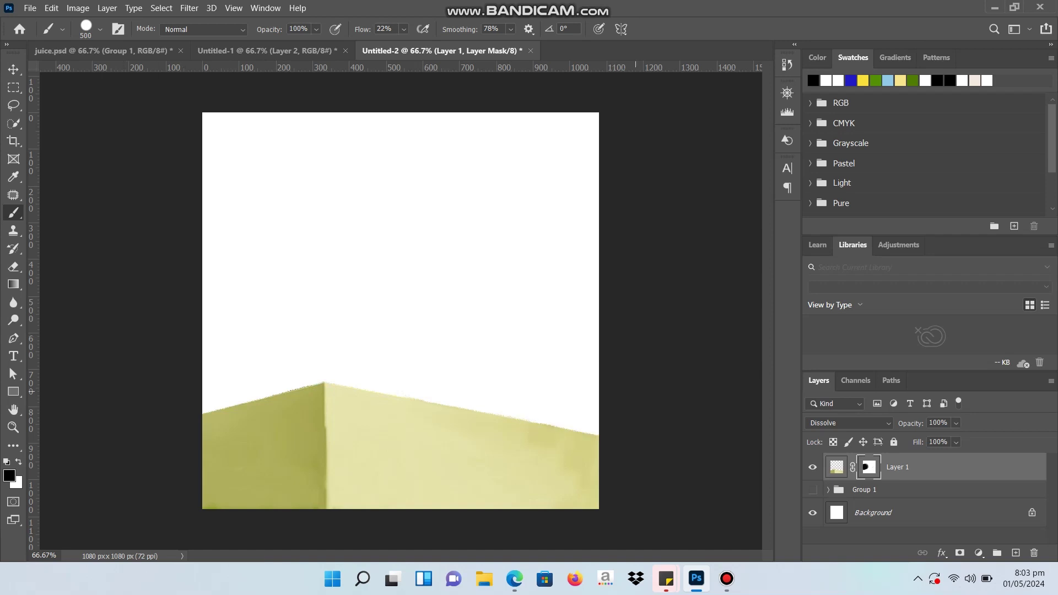
key(v)
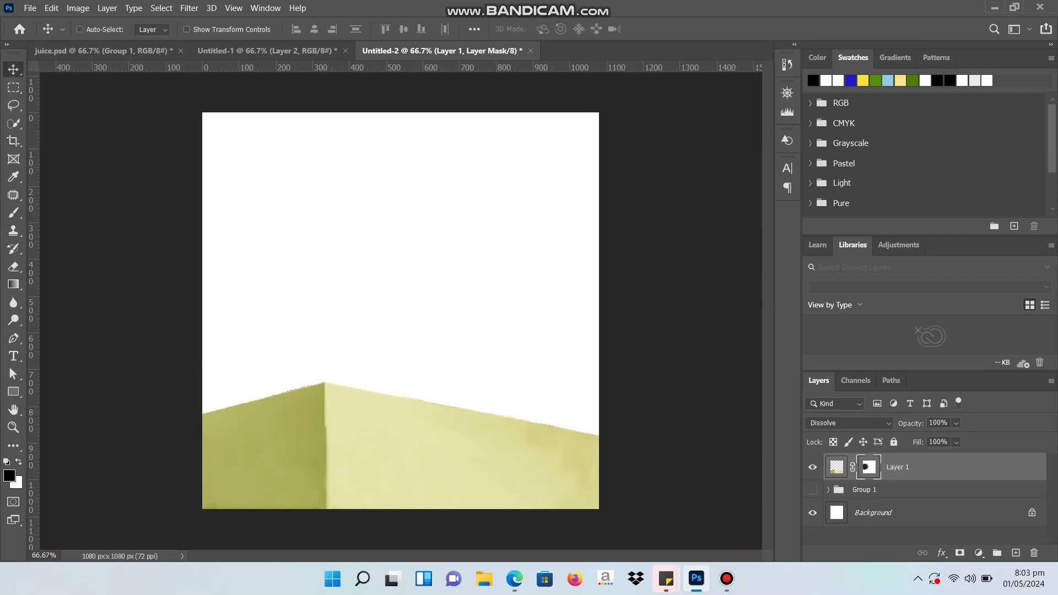
key(ctrl+shift+Tab)
- Copy Layer 1, the cup with avocado and melon, into the square post onto the podium
right_click(227, 467)
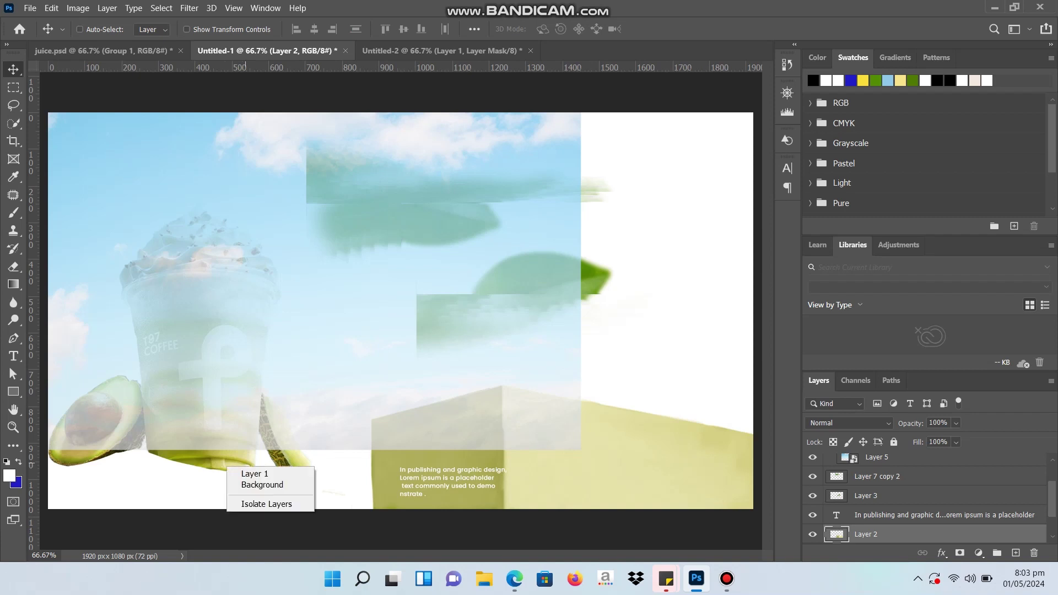
click(242, 471)
mouse_move(242, 471)
mouse_down()
mouse_move(441, 27)
mouse_move(395, 385)
mouse_move(395, 315)
mouse_move(411, 306)
mouse_up()
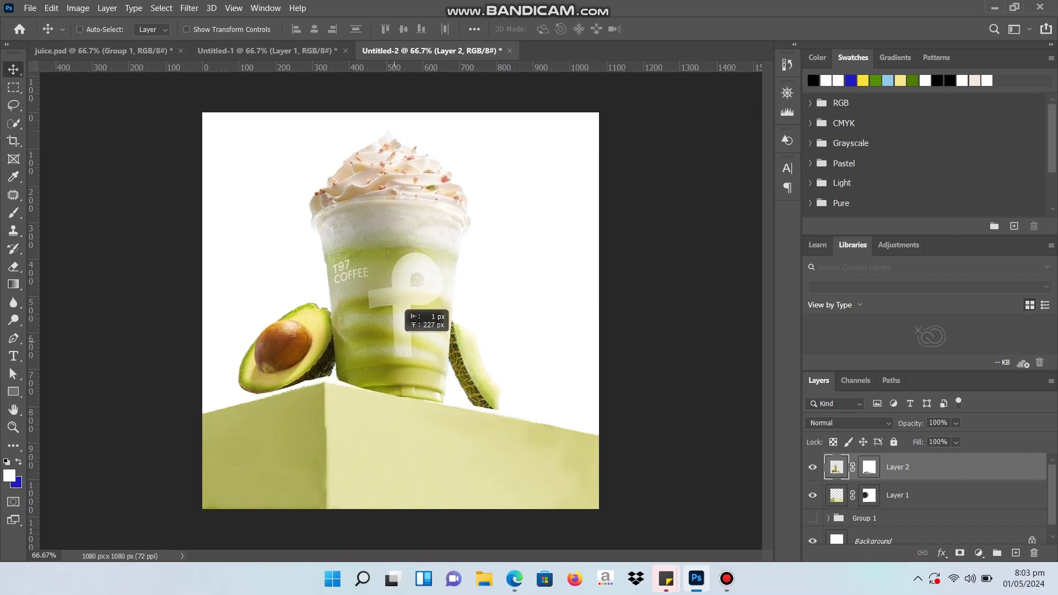
drag(412, 306, 400, 312)
- Nudge the cup with arrow keys until it stands squarely on the podium top
key(Down)
key(Down)
key(Down)
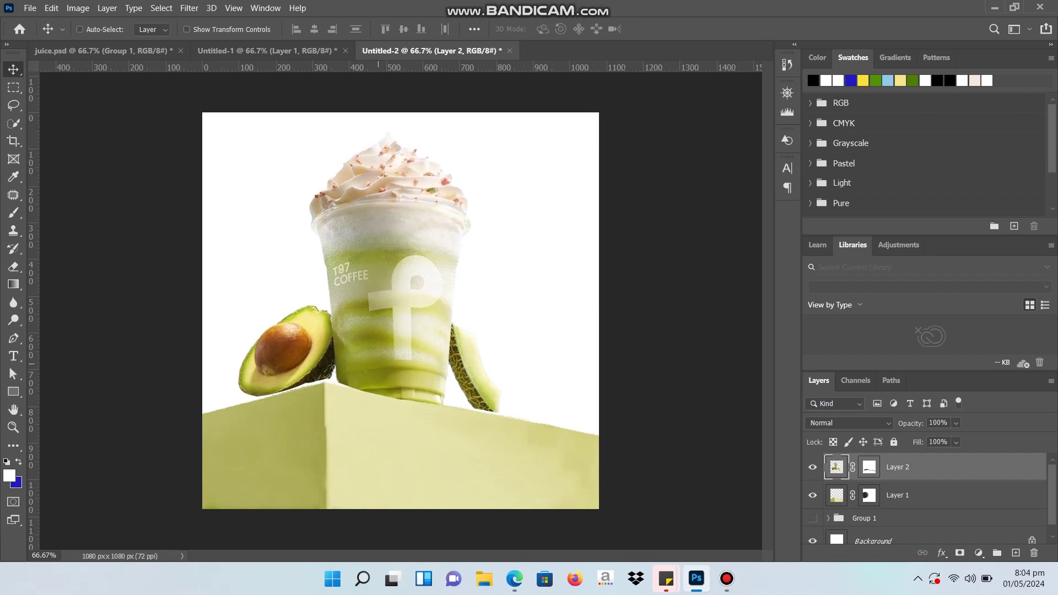
key(Down)
key(Down)
key(Down)
key(Down)
key(Down)
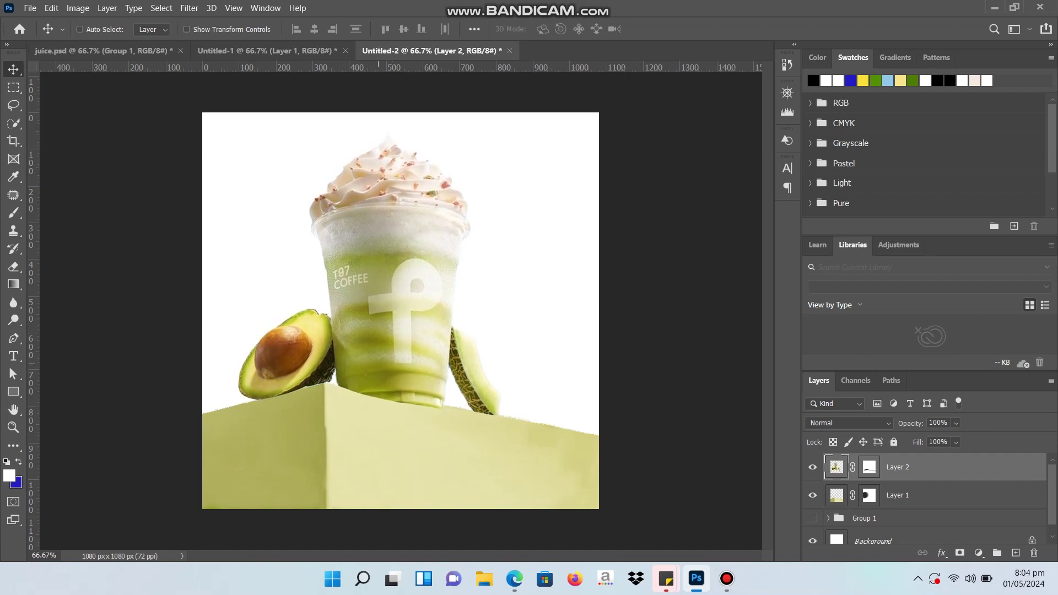
key(Left)
key(Left)
key(Up)
key(Up)
key(Left)
key(Left)
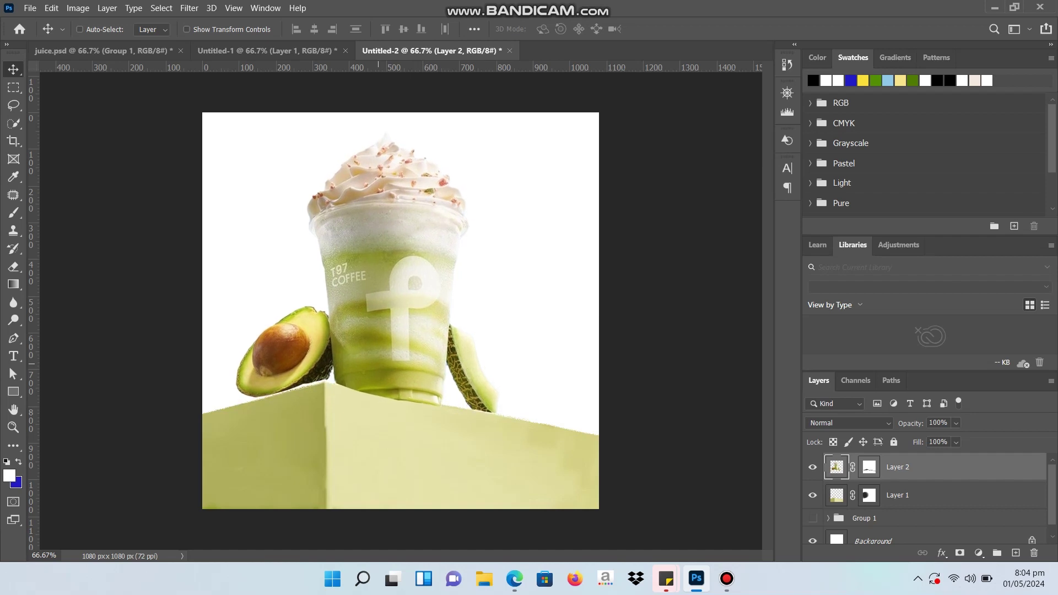
key(Up)
key(Up)
key(Down)
key(Down)
key(Down)
key(Down)
key(Down)
key(Down)
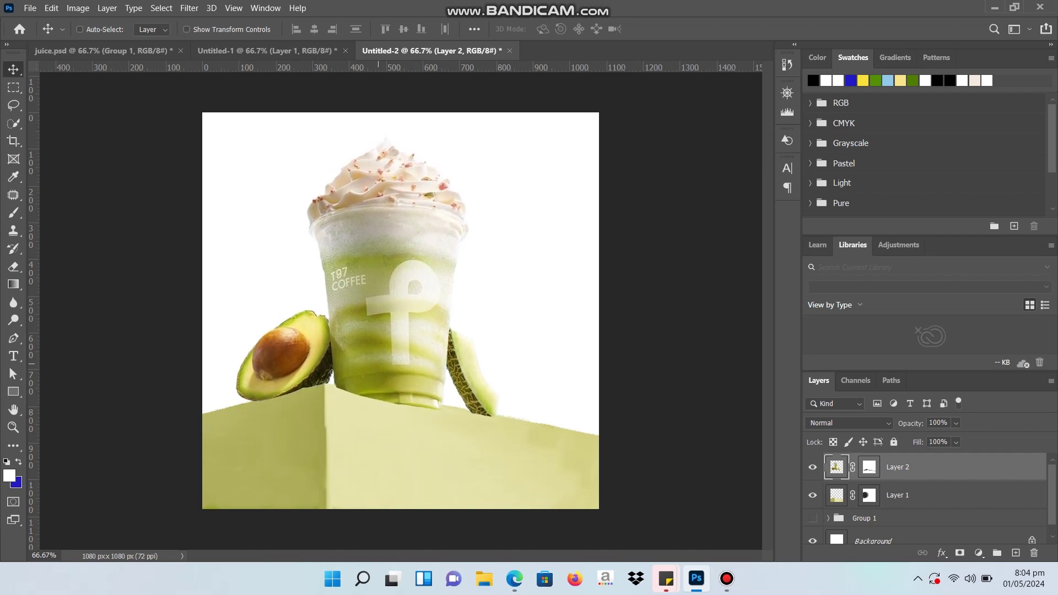
key(Left)
key(Left)
key(Up)
key(Up)
key(Left)
key(Left)
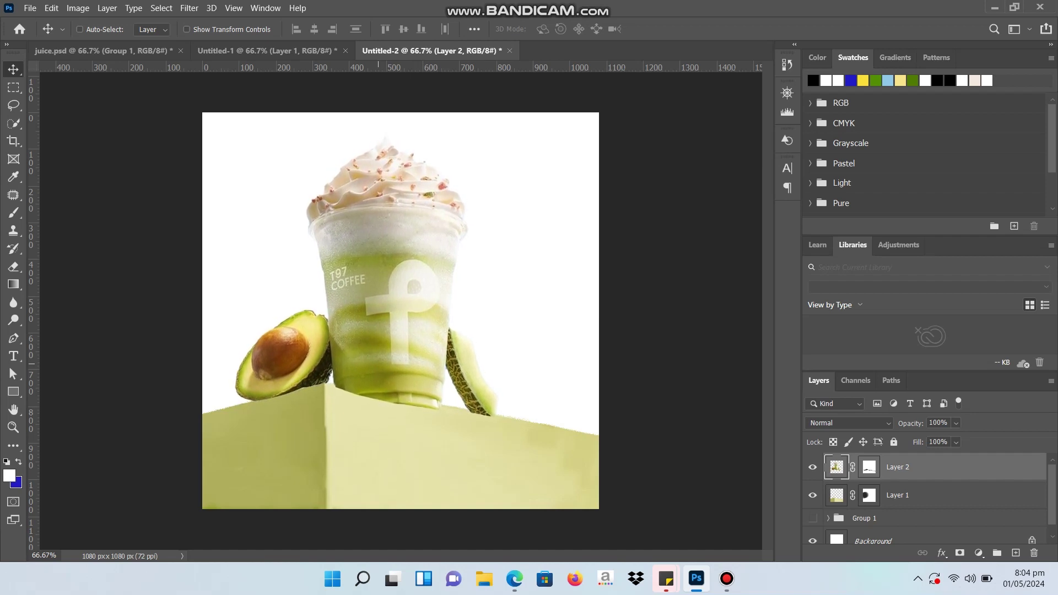
key(Up)
key(Up)
key(Up)
key(Up)
key(Right)
key(Right)
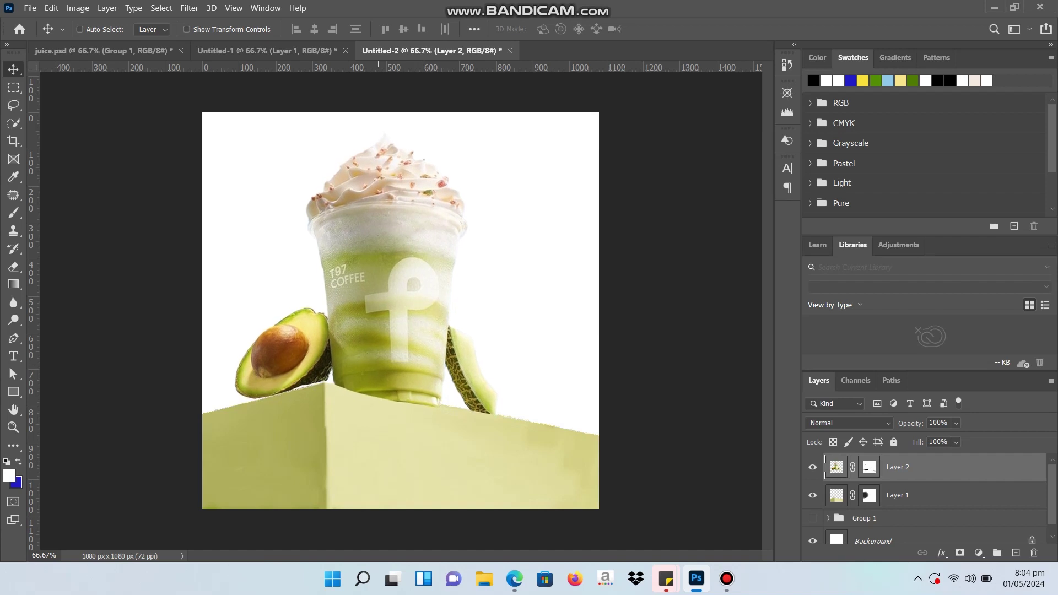
key(Left)
key(Left)
key(Down)
key(Down)
key(Down)
key(Down)
key(Down)
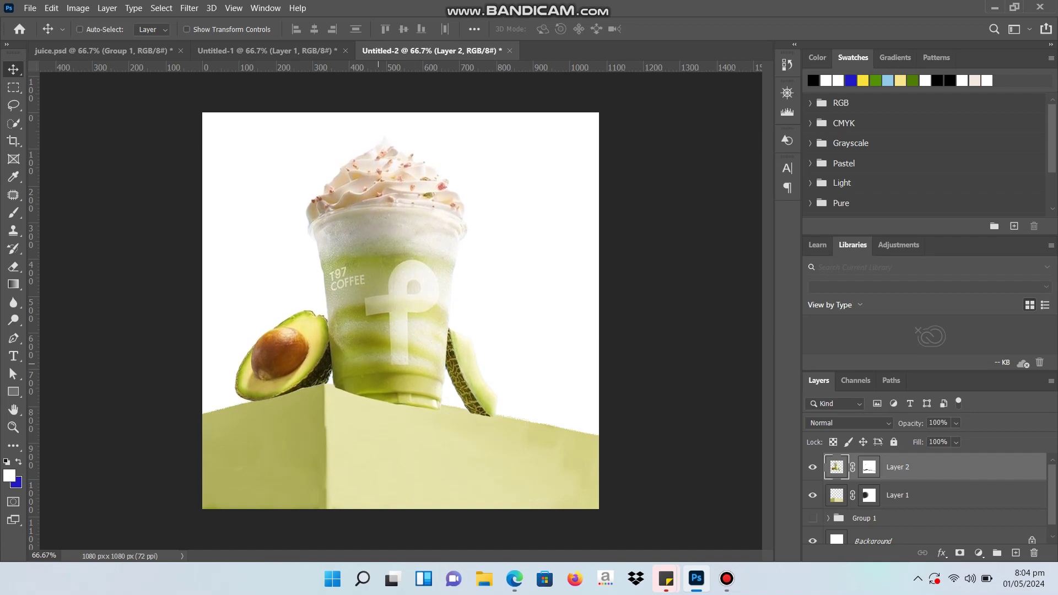
key(Down)
key(Down)
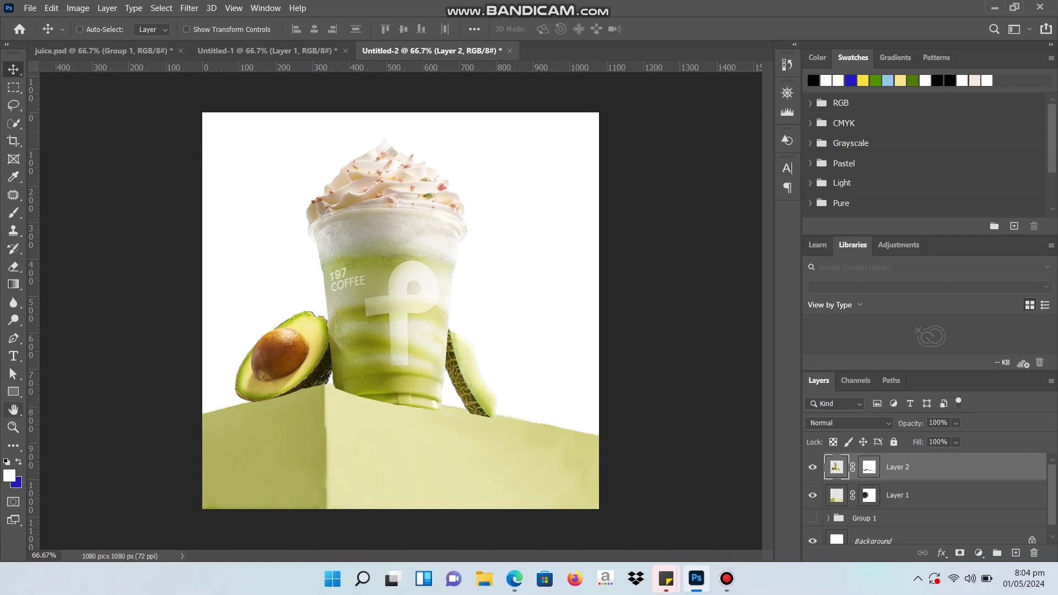
click(13, 391)
- Draw a flat oval, Ellipse 1, under the cup's base and flip it horizontally
click(71, 418)
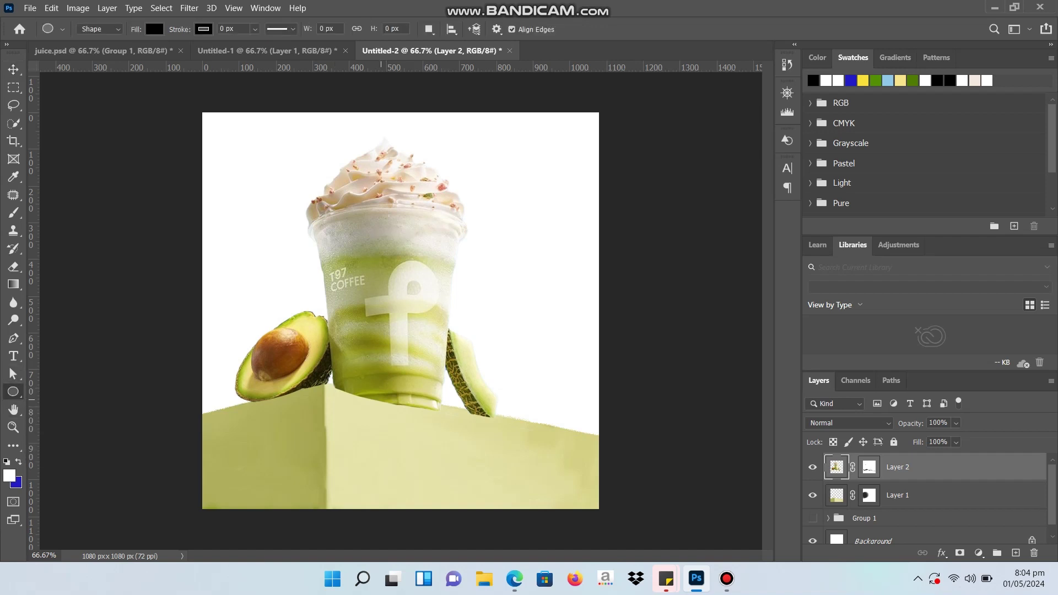
drag(381, 399, 440, 420)
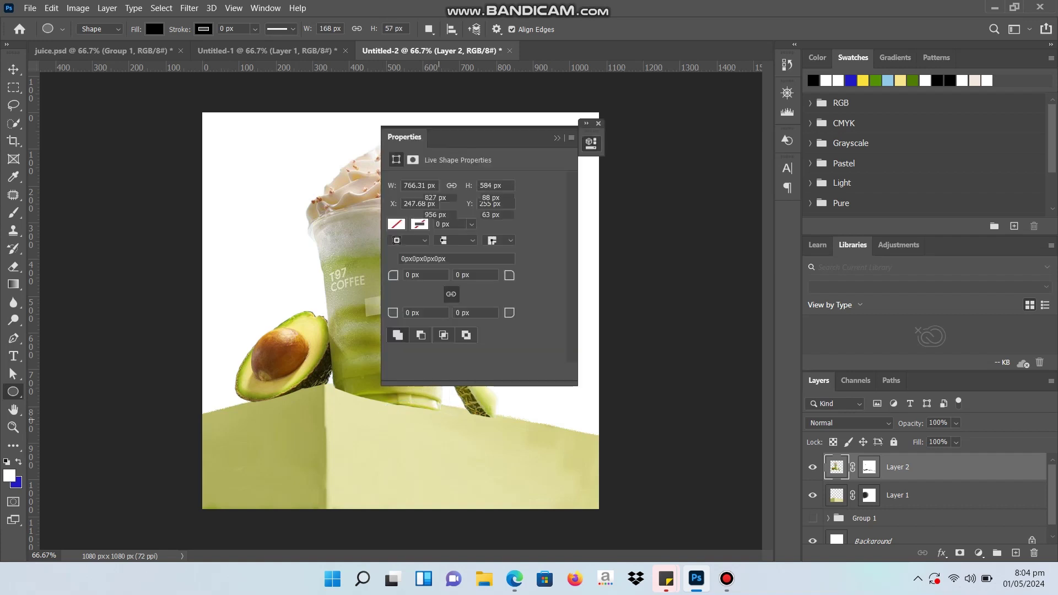
key(v)
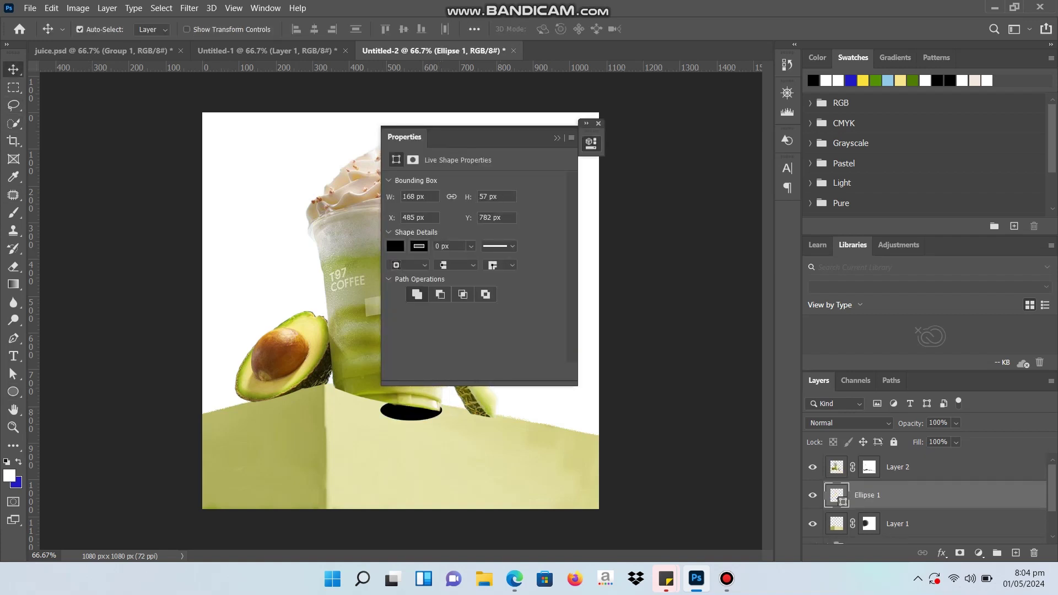
key(Left)
key(Left)
key(ctrl+t)
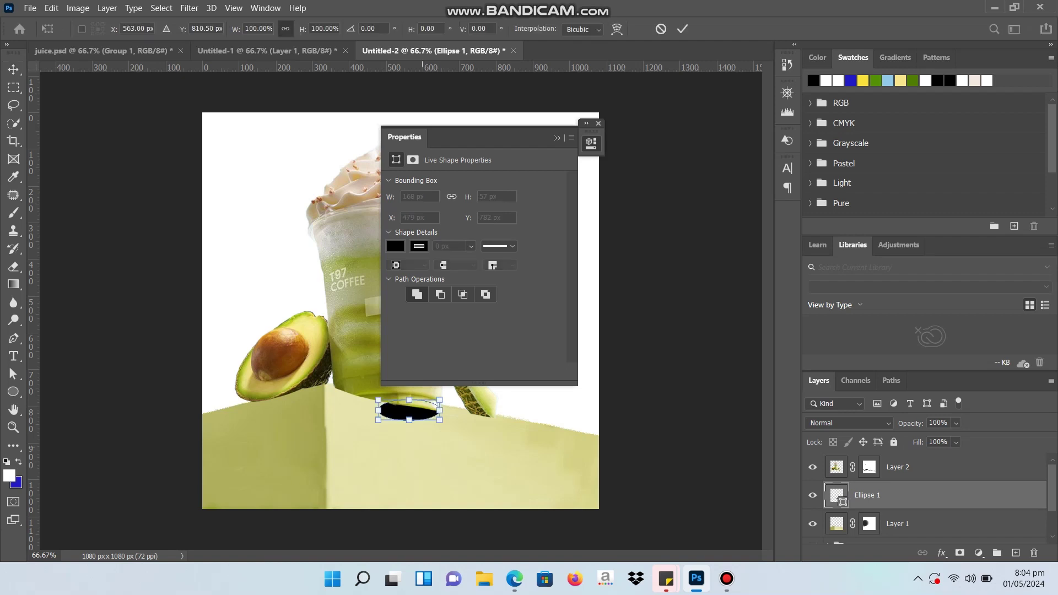
right_click(428, 413)
click(496, 393)
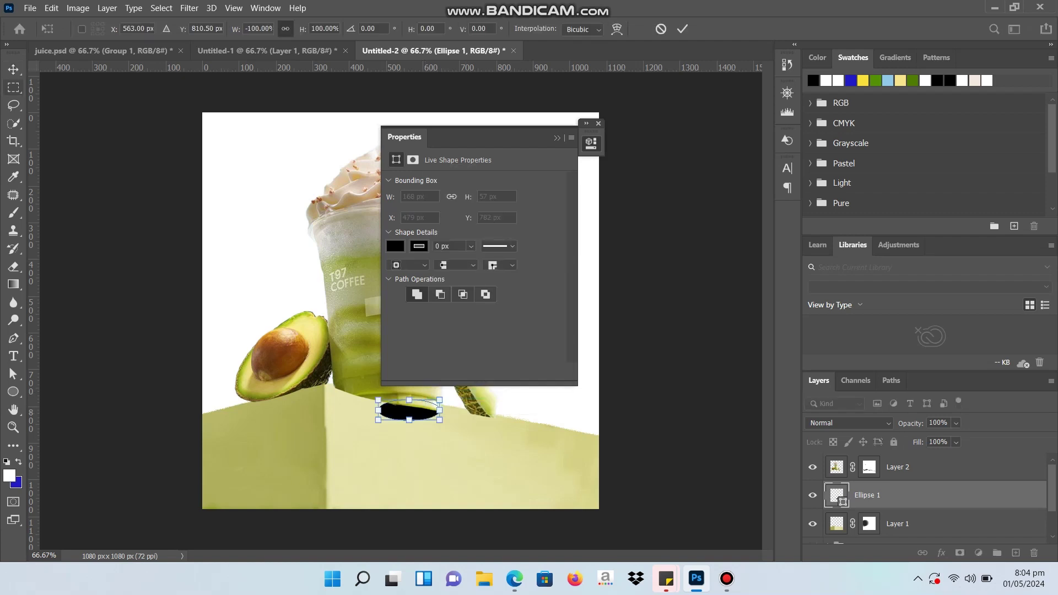
key(v)
- Set the oval to Multiply blend at 15% opacity to make a faint shadow
click(849, 423)
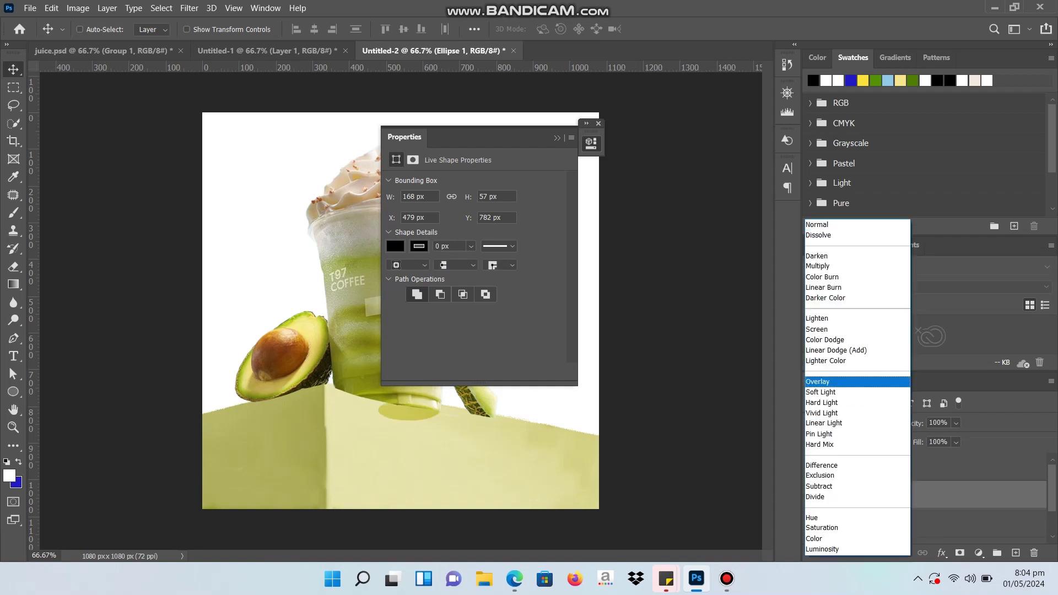
click(849, 265)
click(957, 422)
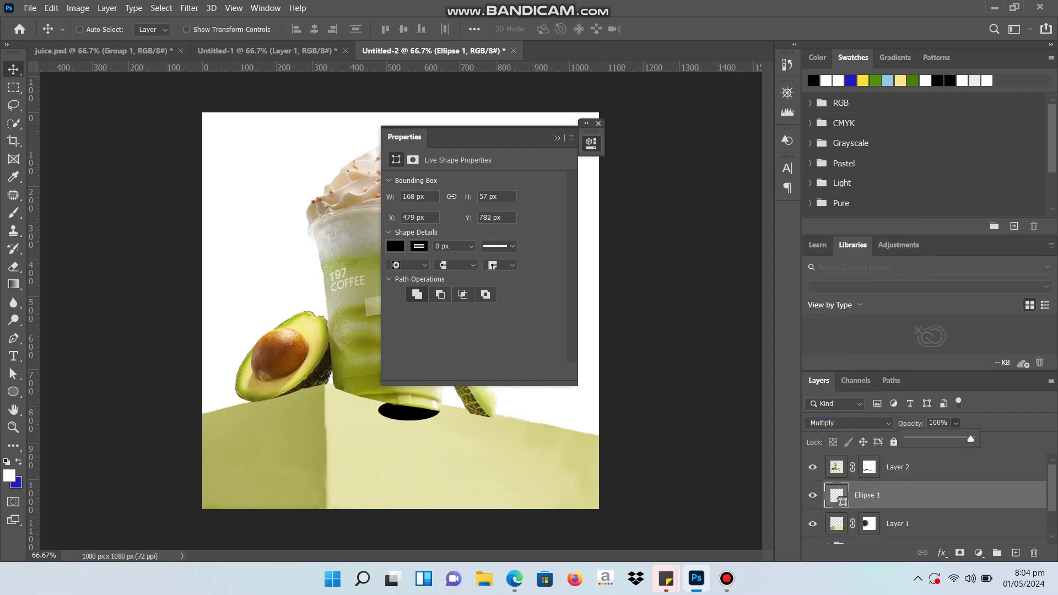
drag(943, 439, 916, 439)
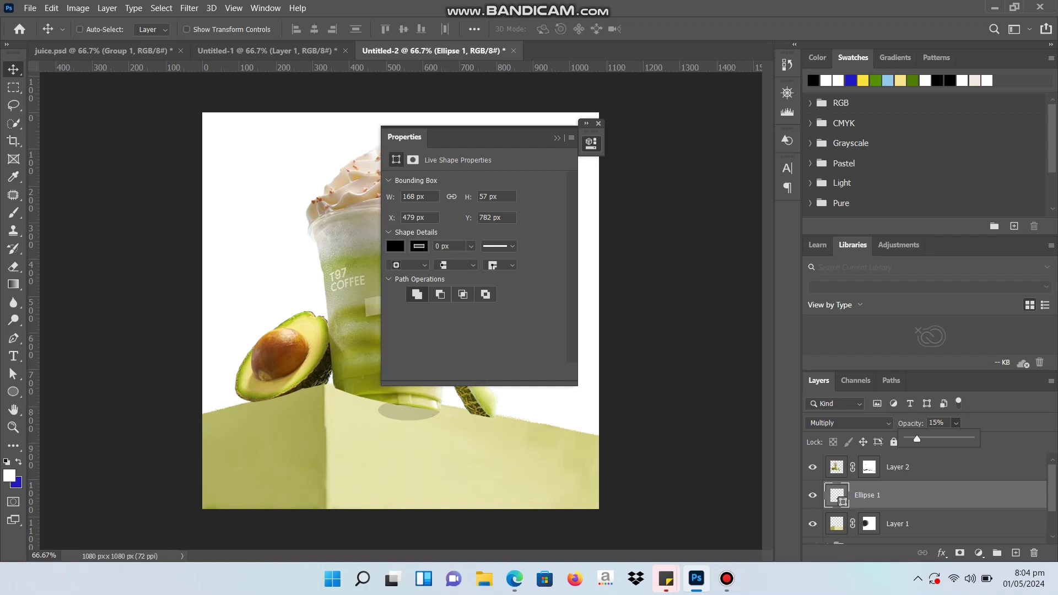
key(Return)
click(591, 143)
- Nudge the cup back down onto the shadow, reselect Ellipse 1, and return to Untitled-1
right_click(371, 310)
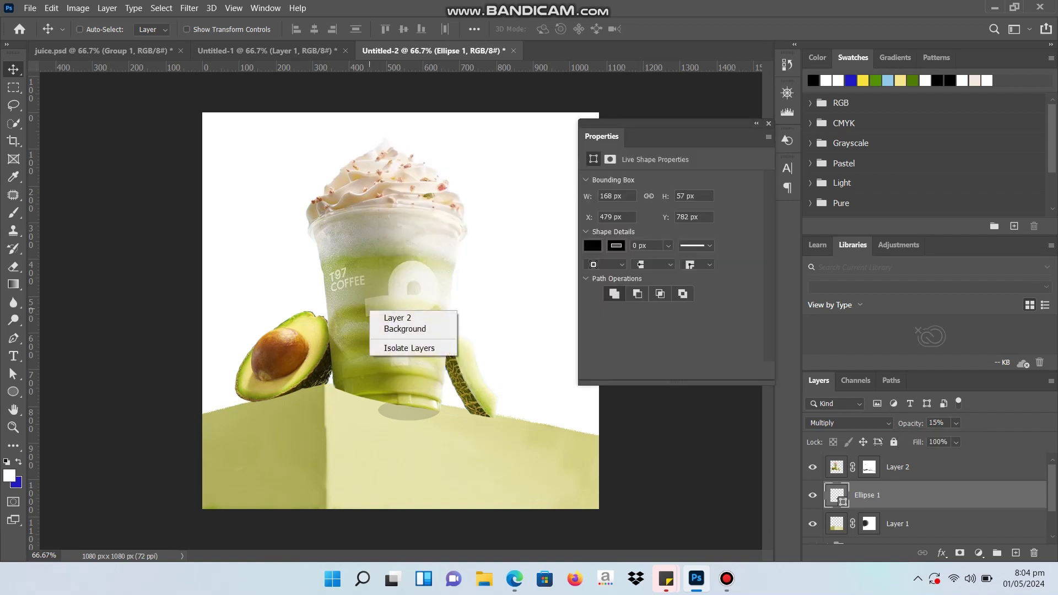
click(396, 318)
key(Up)
key(Up)
key(Up)
key(Up)
key(Up)
key(Up)
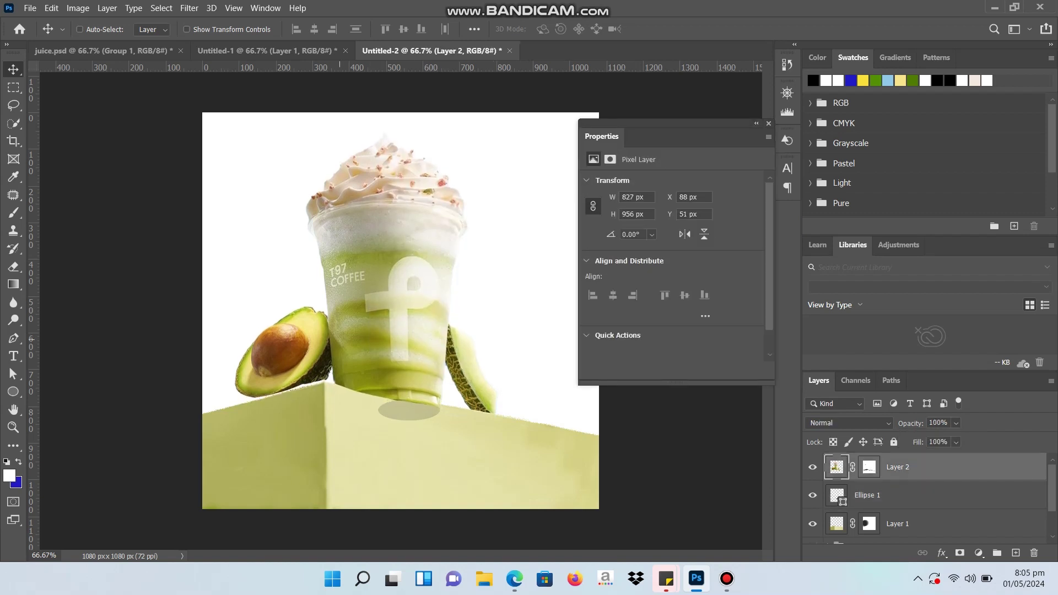
key(Down)
key(Down)
key(Down)
key(Down)
key(Down)
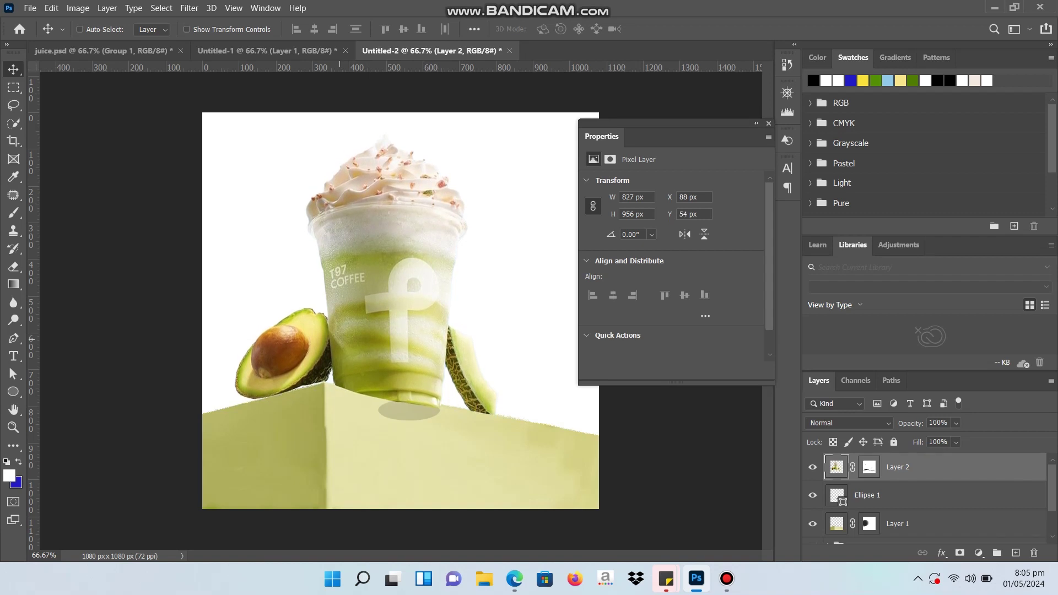
key(Down)
key(Down)
key(Down)
key(Down)
key(Down)
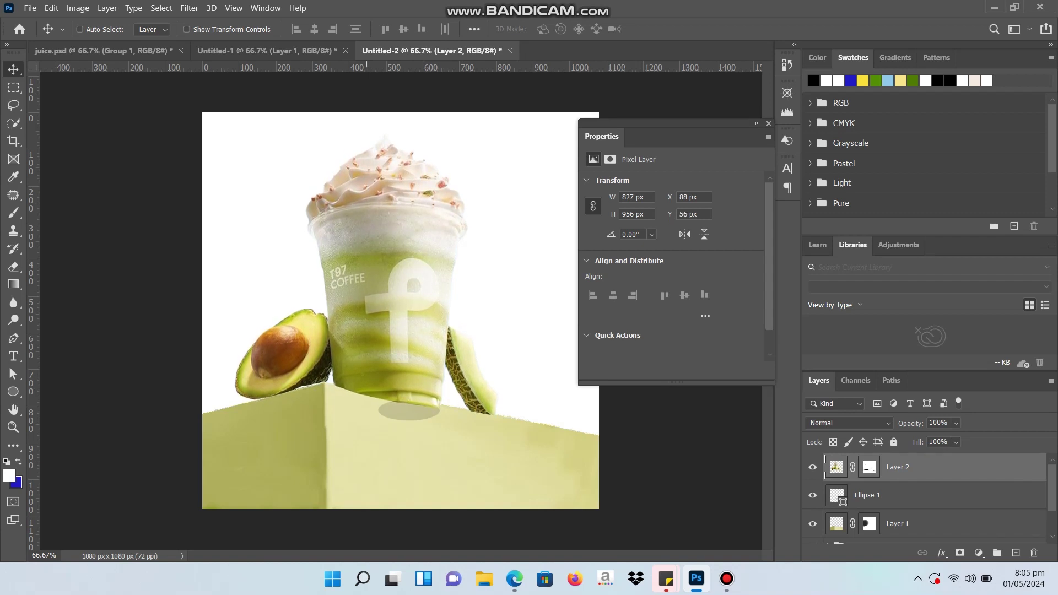
right_click(401, 413)
click(422, 423)
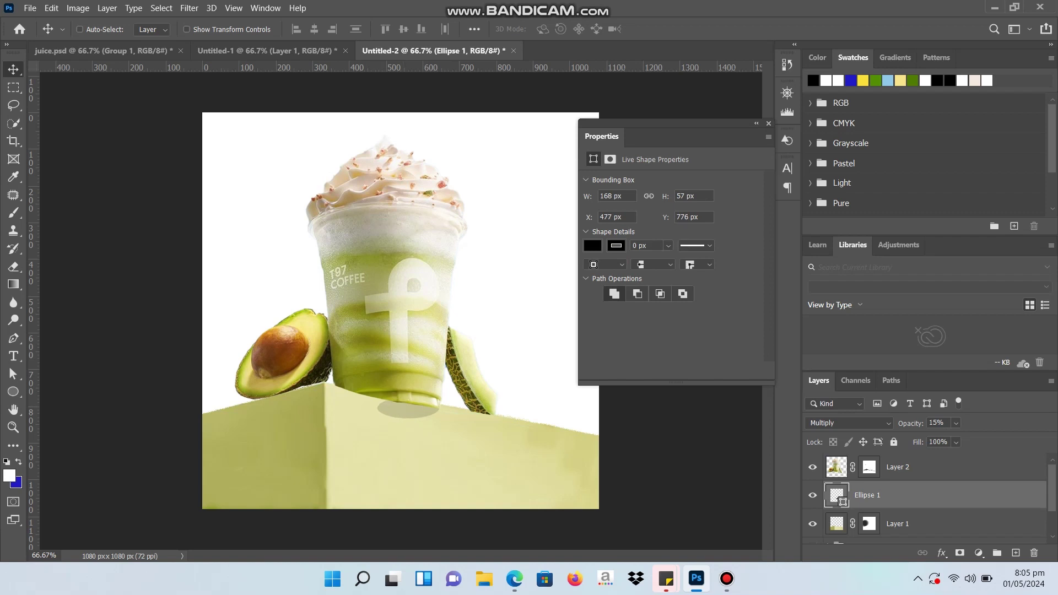
click(757, 123)
click(268, 50)
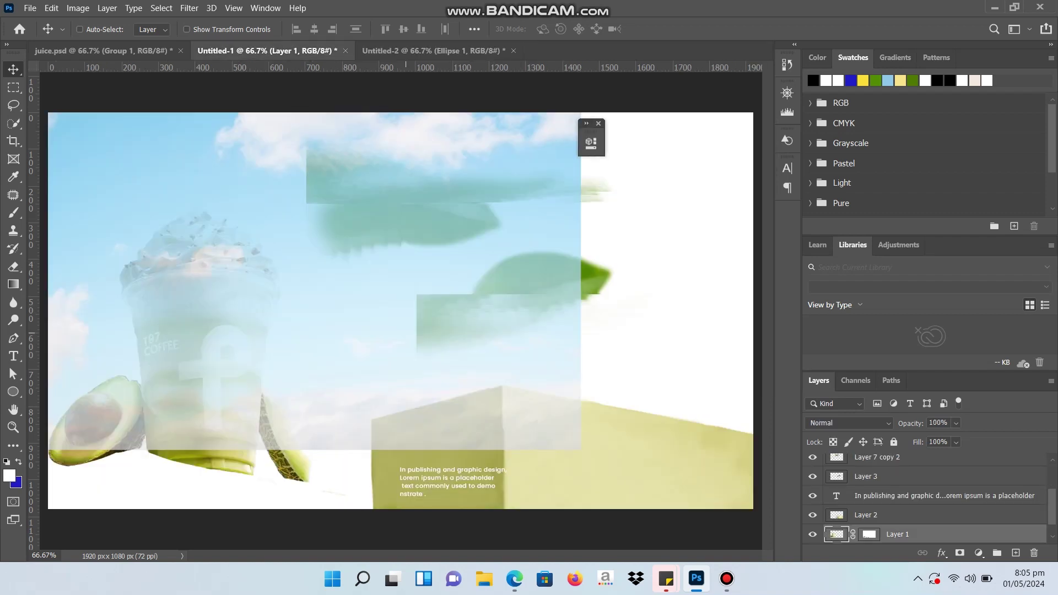
- Copy Layer 3, the green leaf, into the cup post along its bottom edge
right_click(585, 276)
click(598, 284)
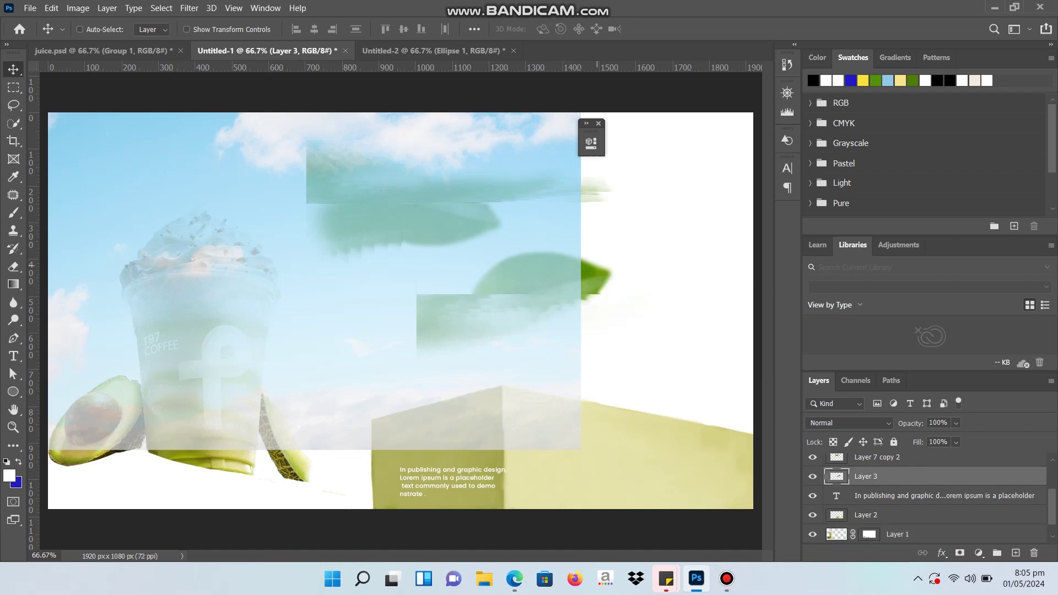
mouse_move(598, 284)
mouse_down()
mouse_move(300, 99)
mouse_move(259, 460)
mouse_up()
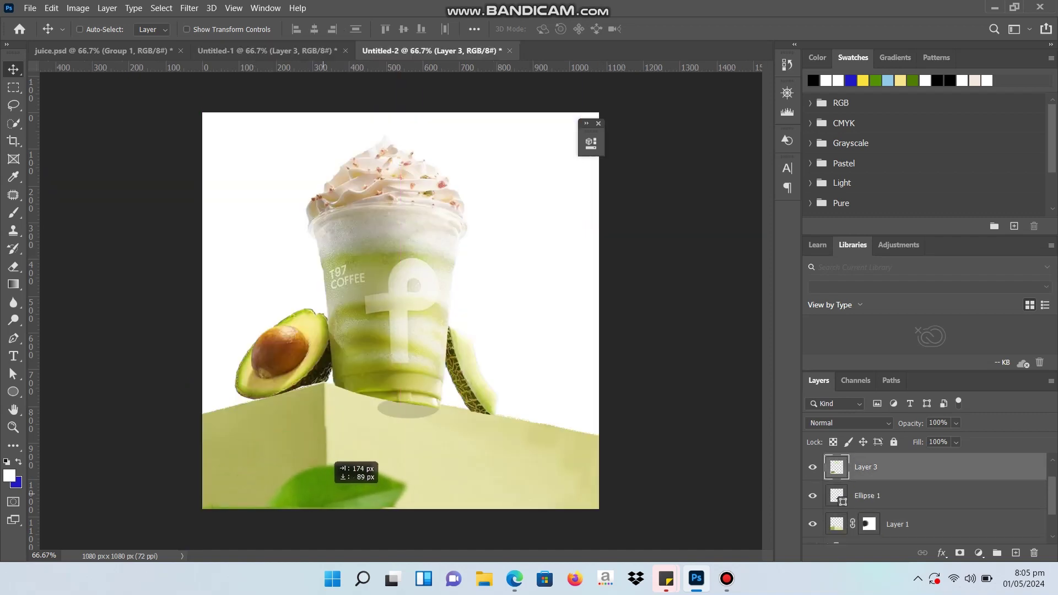
mouse_move(259, 458)
mouse_down()
mouse_move(350, 426)
mouse_move(308, 459)
mouse_move(333, 463)
mouse_up()
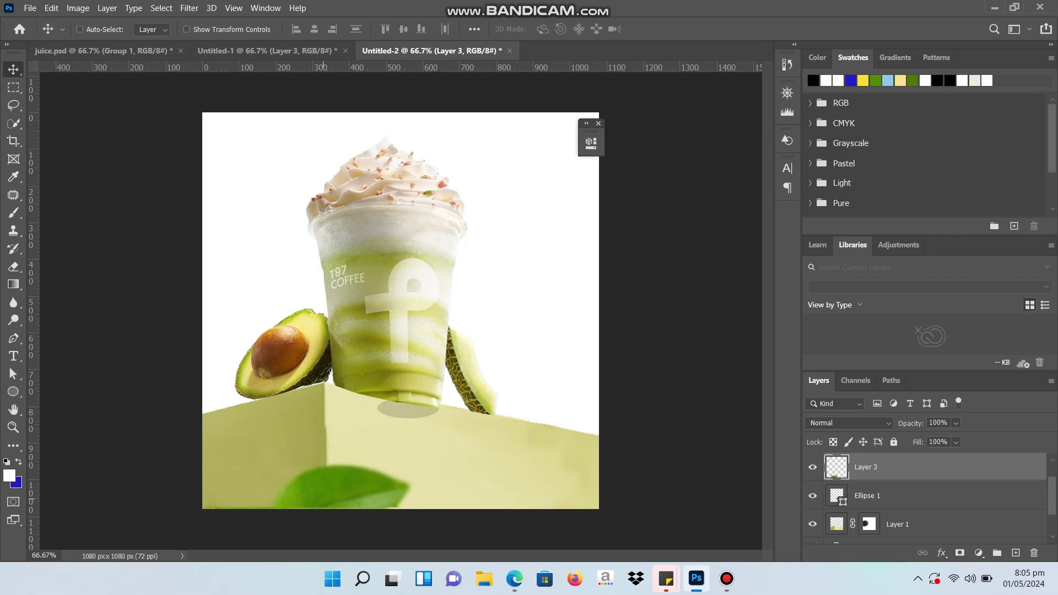
key(ctrl+r)
key(ctrl)
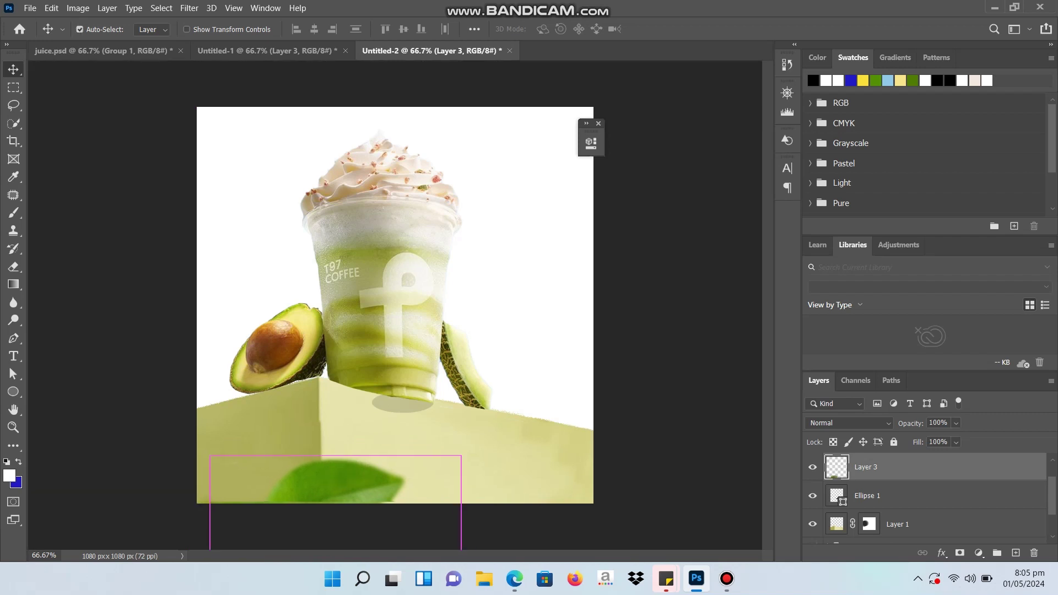
- Enlarge the leaf to about 111.76% and shift it slightly left
key(ctrl+t)
drag(213, 456, 197, 450)
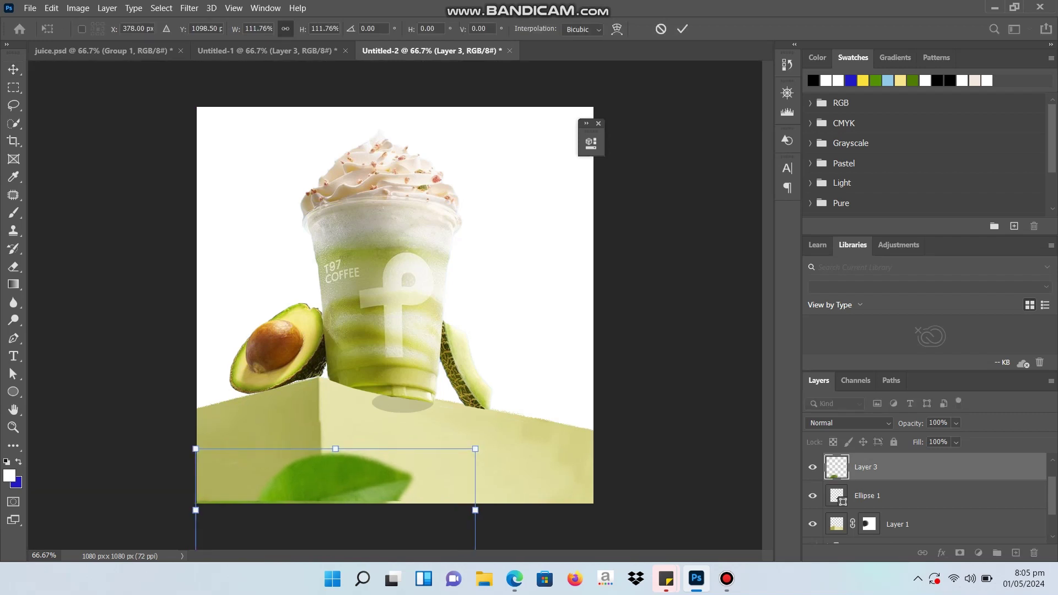
mouse_move(334, 445)
mouse_down()
mouse_move(322, 445)
mouse_move(325, 457)
mouse_up()
key(Return)
click(14, 303)
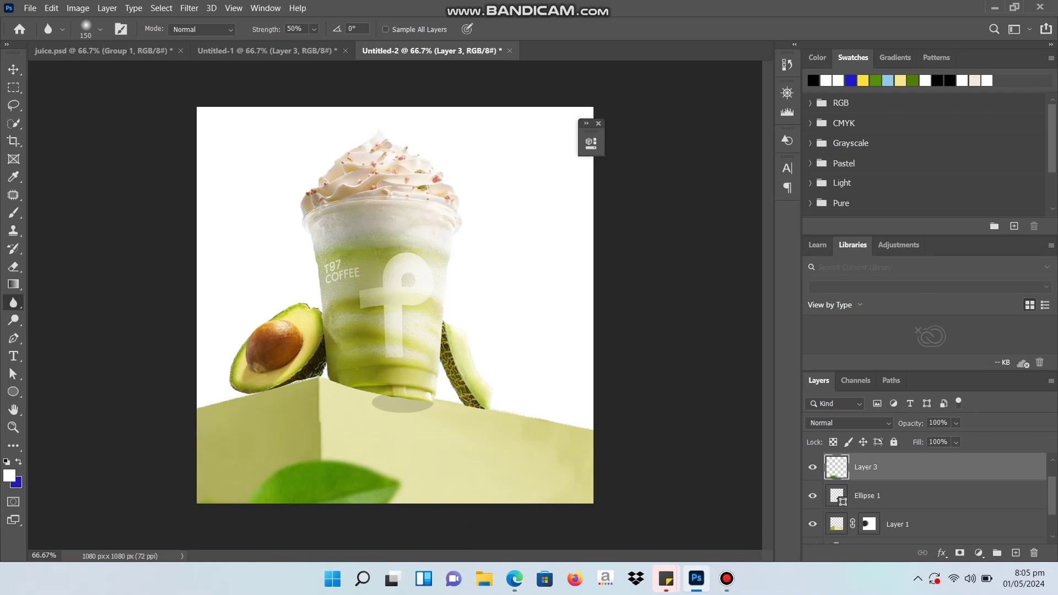
click(13, 69)
- Back in Untitled-1, select the leaf strip layer, Layer 7 copy 2
click(268, 51)
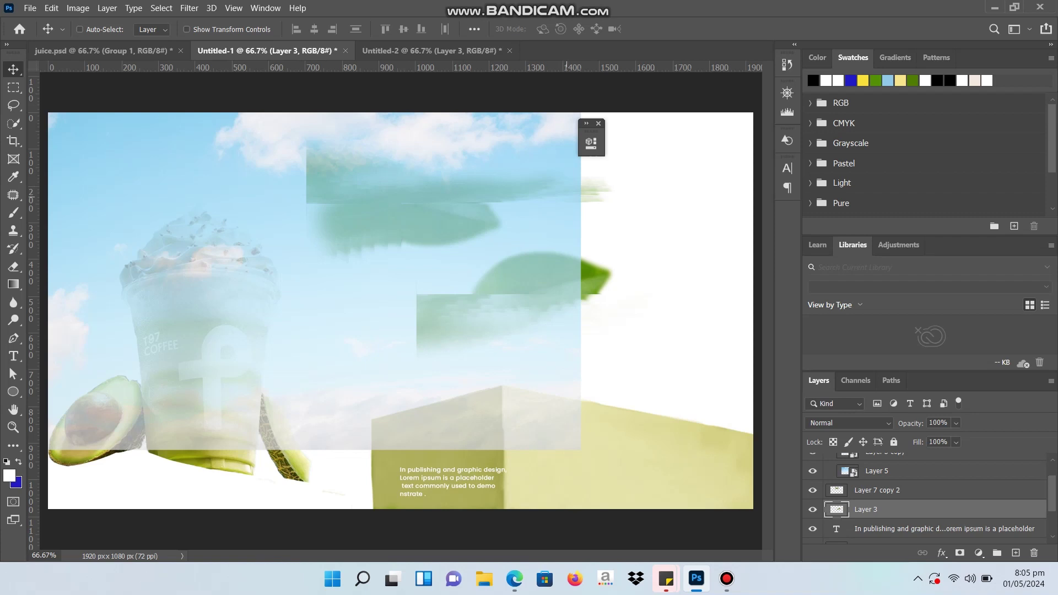
right_click(601, 187)
click(634, 194)
click(441, 50)
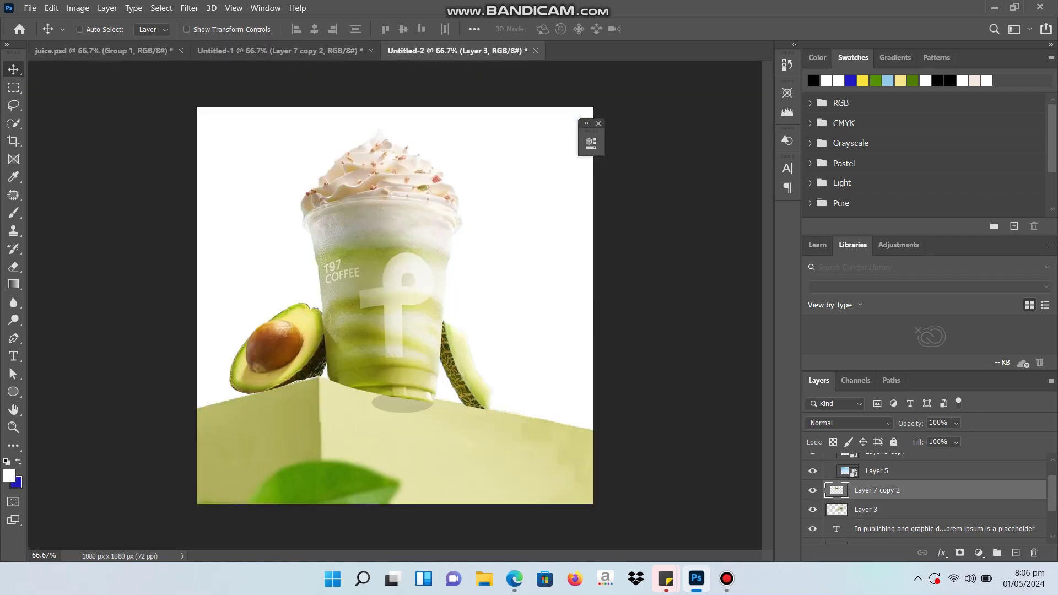
mouse_move(231, 352)
mouse_down()
mouse_move(339, 413)
mouse_move(295, 413)
mouse_move(272, 479)
mouse_move(266, 450)
mouse_move(182, 451)
mouse_move(144, 430)
mouse_move(194, 388)
mouse_move(73, 414)
mouse_move(69, 474)
mouse_move(135, 449)
mouse_move(287, 424)
mouse_move(290, 491)
mouse_up()
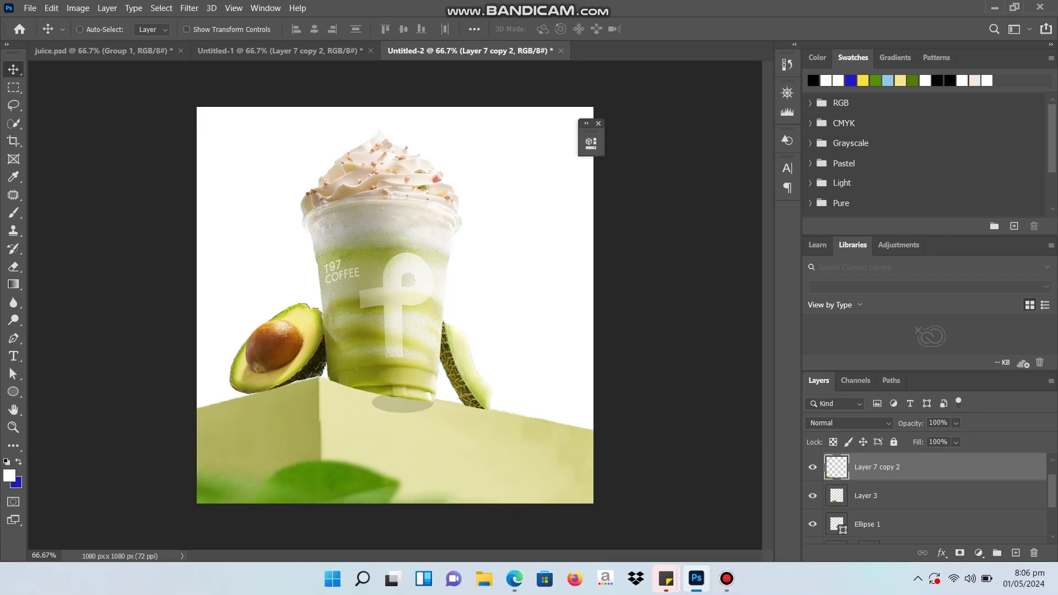
key(Delete)
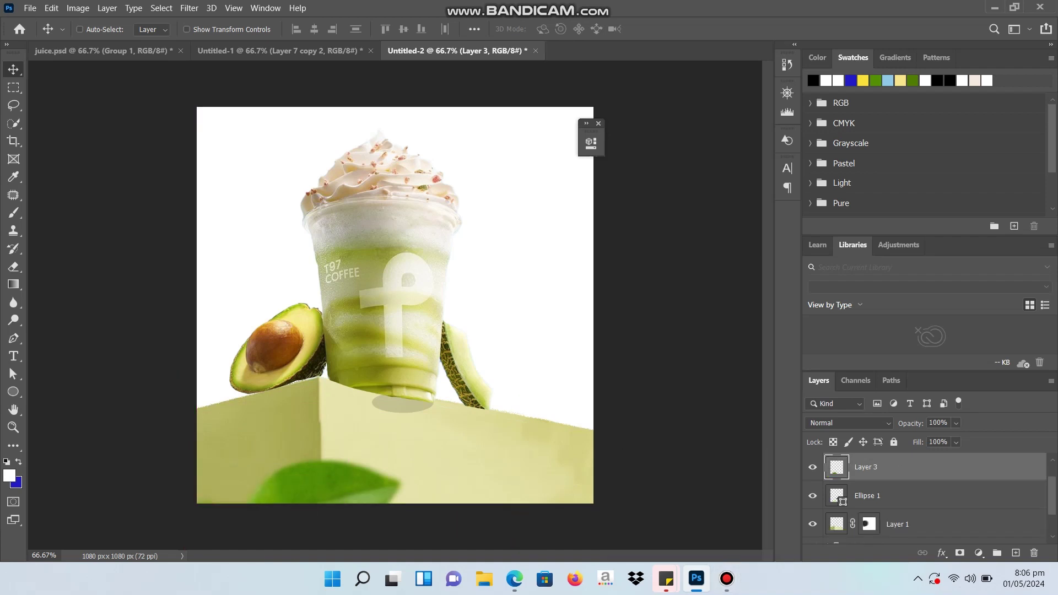
key(ctrl+shift+Tab)
mouse_move(372, 193)
mouse_down()
mouse_move(436, 33)
mouse_move(292, 94)
mouse_move(325, 58)
mouse_up()
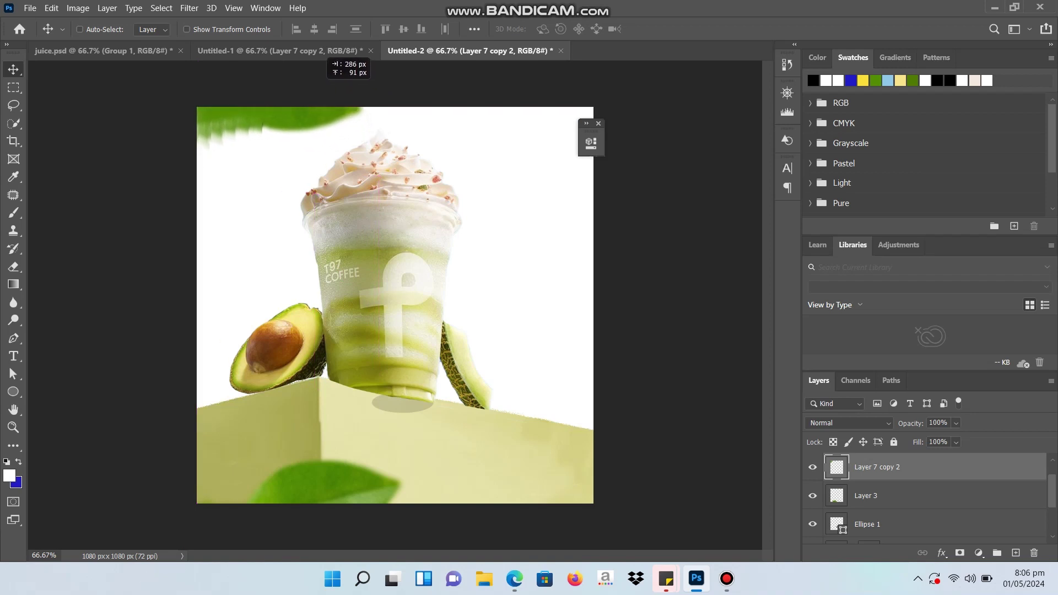
drag(328, 58, 322, 91)
key(Delete)
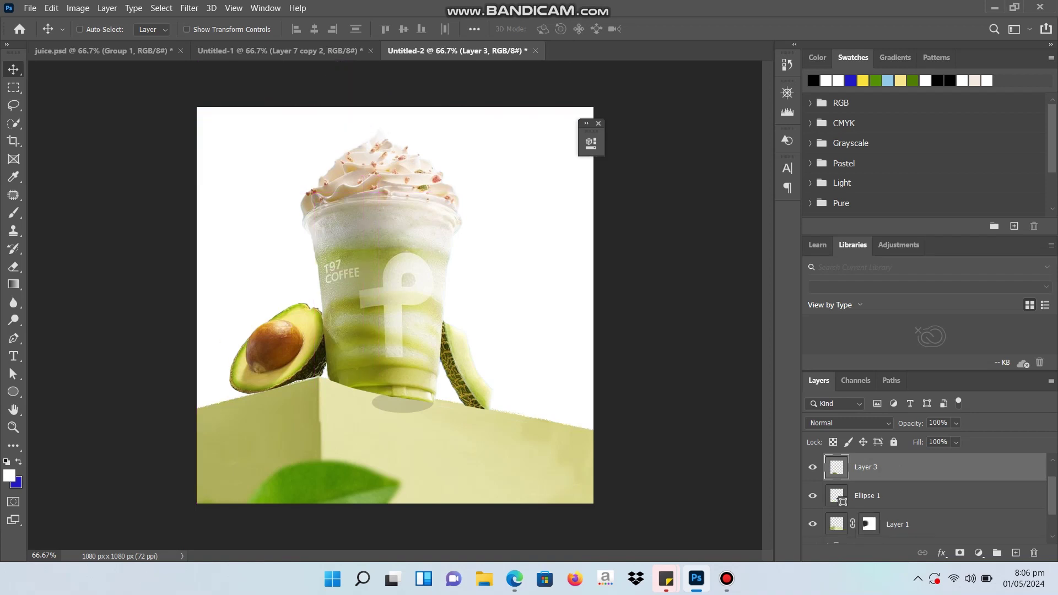
click(276, 50)
right_click(237, 147)
- Copy the sky group, Group 1, from Untitled-1 into the cup post as the backdrop
click(259, 153)
mouse_move(259, 153)
mouse_down()
mouse_move(389, 43)
mouse_move(396, 276)
mouse_up()
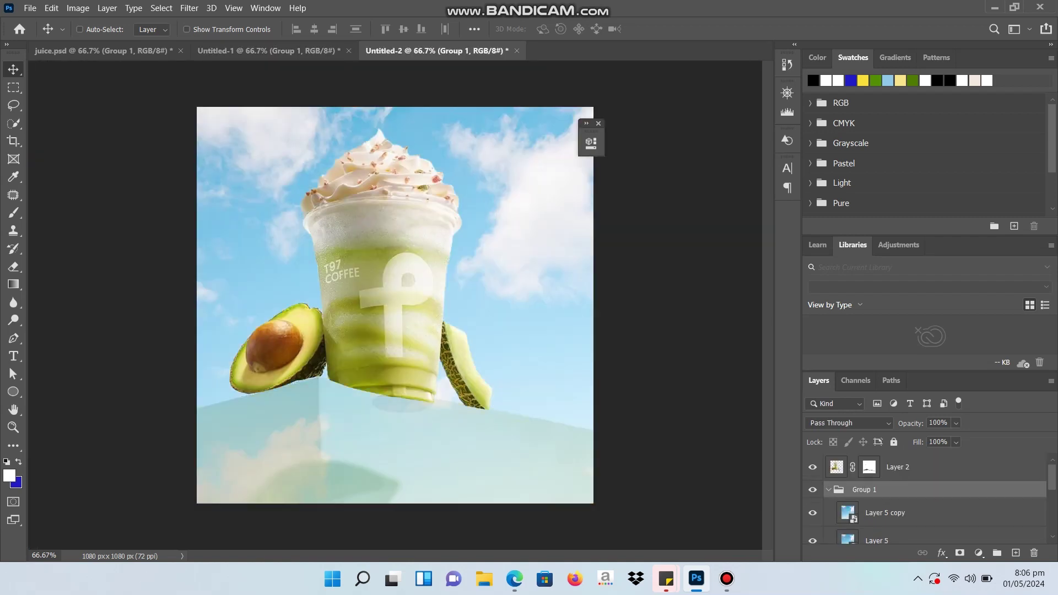
drag(300, 201, 300, 198)
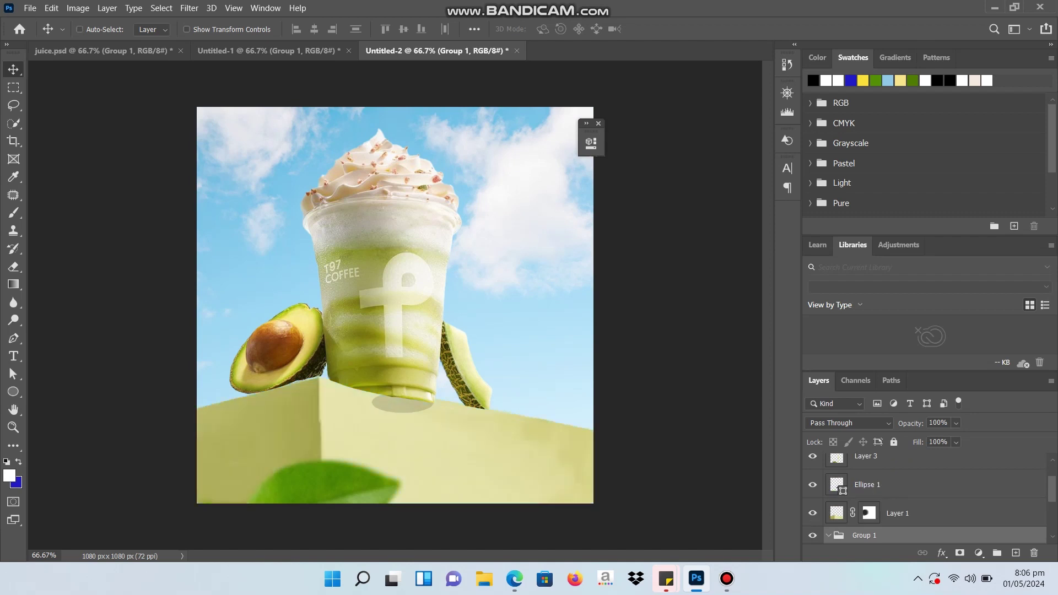
- Select the leaf layer, Layer 3, and drag it toward the top-left corner
click(269, 50)
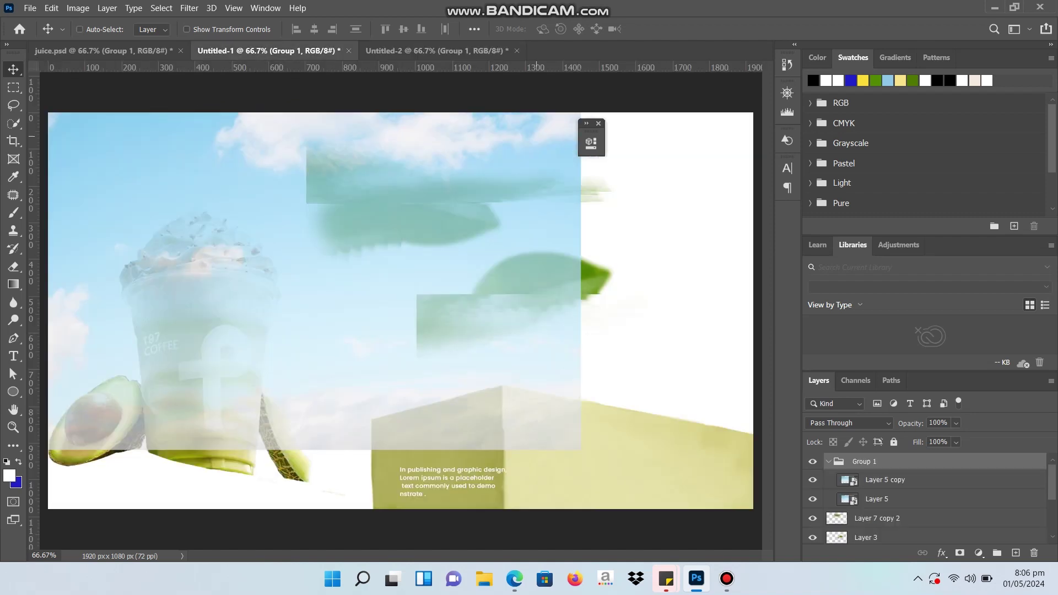
key(ctrl+Tab)
right_click(350, 377)
click(386, 386)
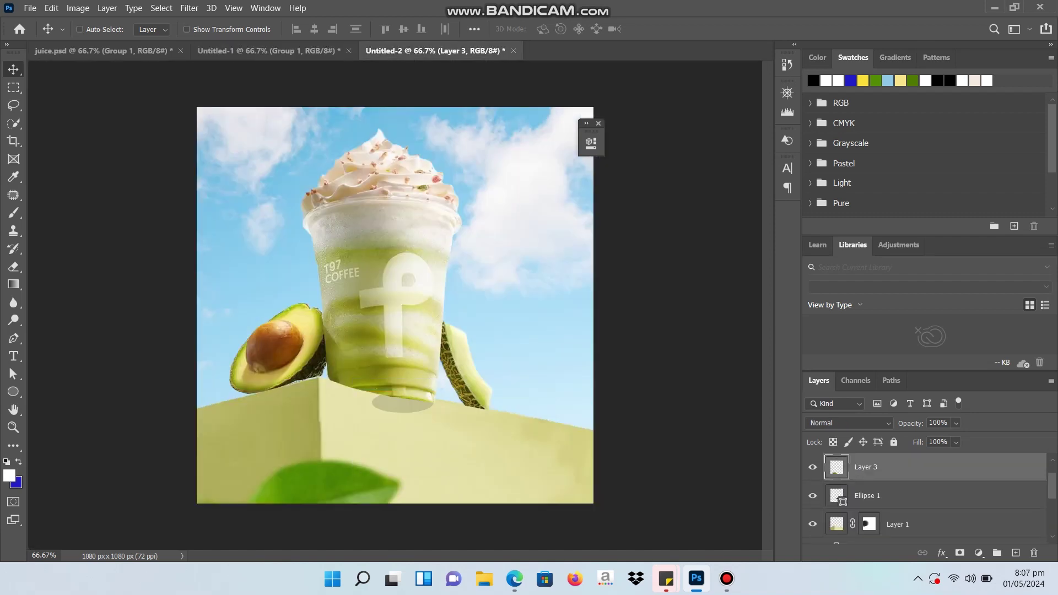
drag(385, 385, 287, 113)
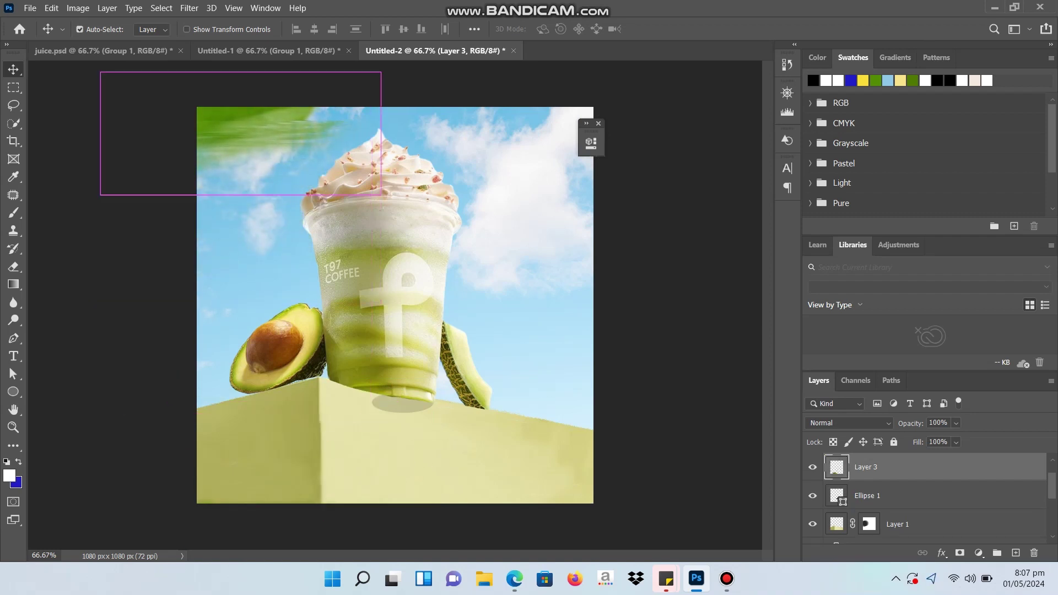
- Undo the move, duplicate the leaf into the top-left corner, and lower its opacity
key(ctrl+z)
mouse_move(362, 451)
mouse_down()
mouse_move(278, 69)
mouse_move(279, 80)
mouse_up()
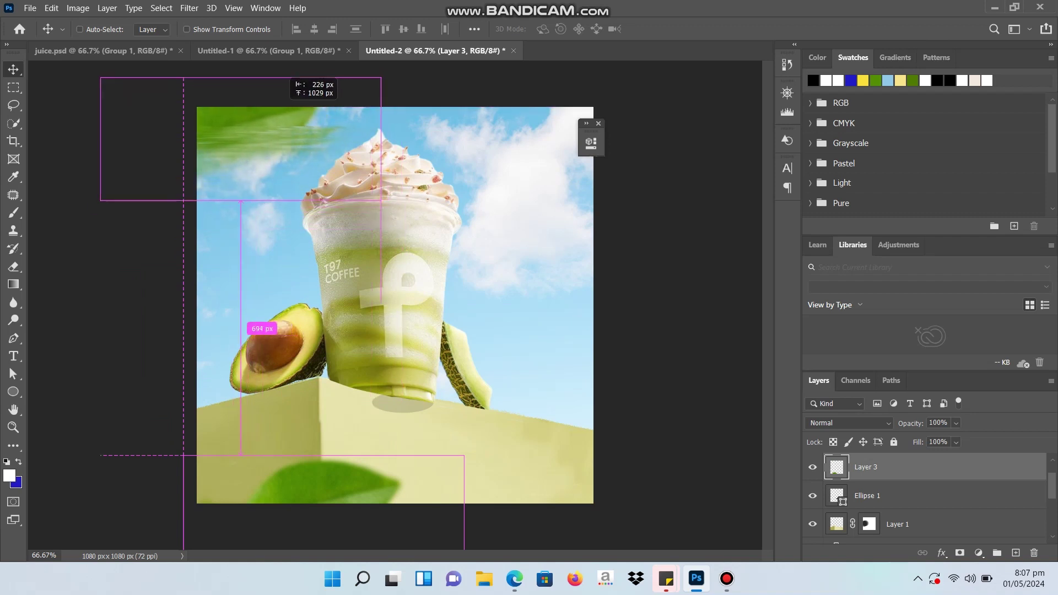
drag(279, 80, 278, 80)
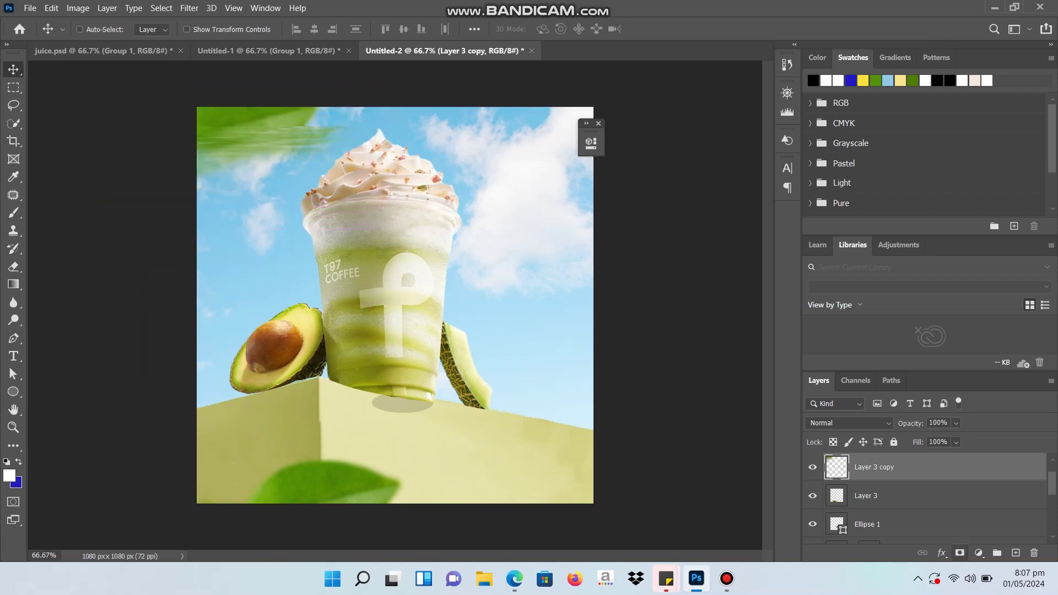
click(957, 423)
drag(975, 439, 942, 439)
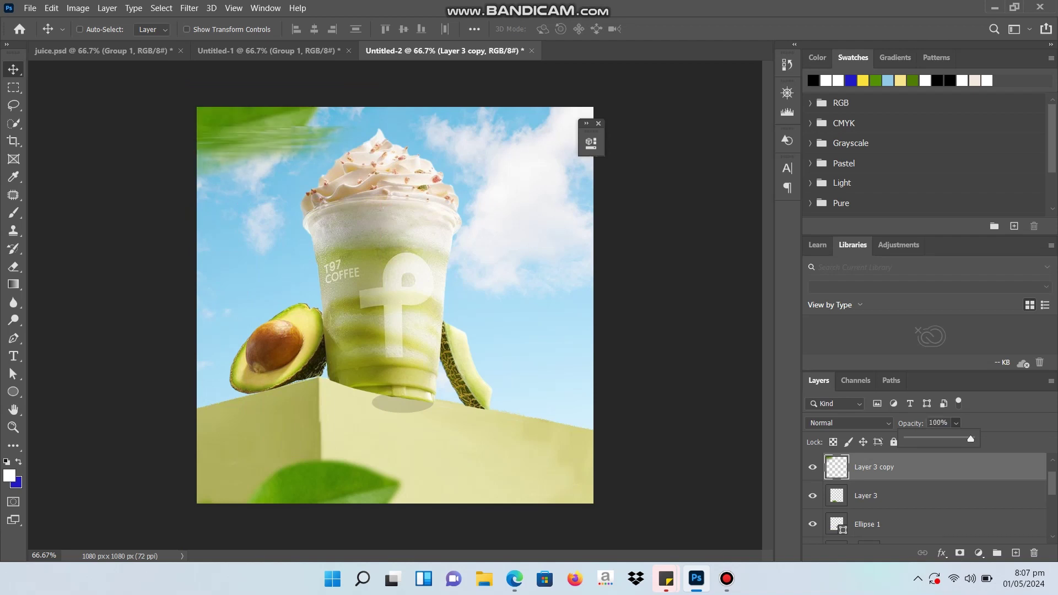
- Add a layer mask to the leaf copy and paint out its streaky blur at 100% flow
click(960, 553)
key(d)
key(b)
drag(215, 151, 298, 141)
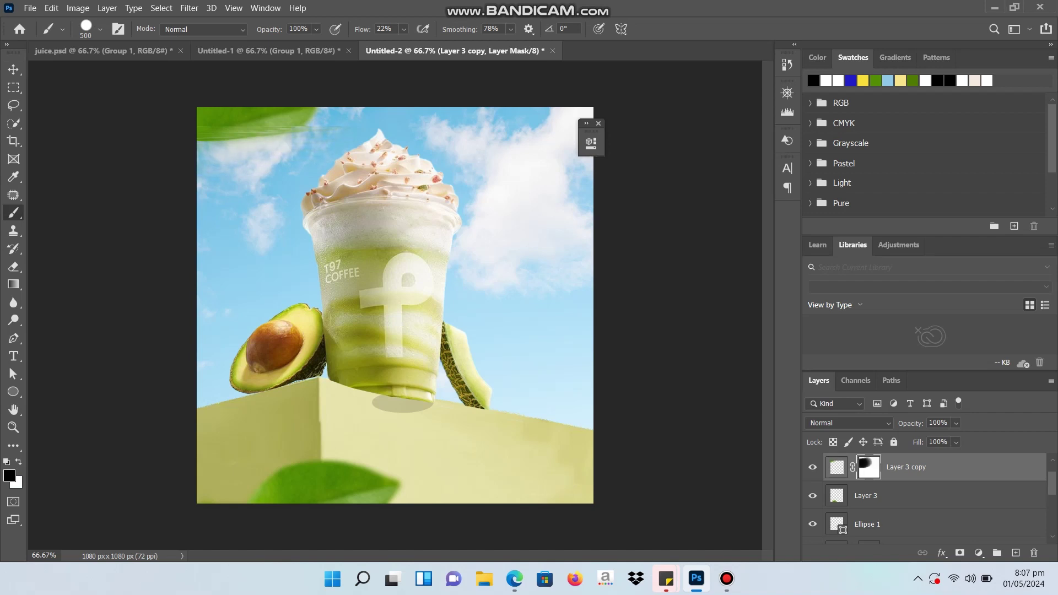
click(405, 28)
drag(407, 44, 458, 45)
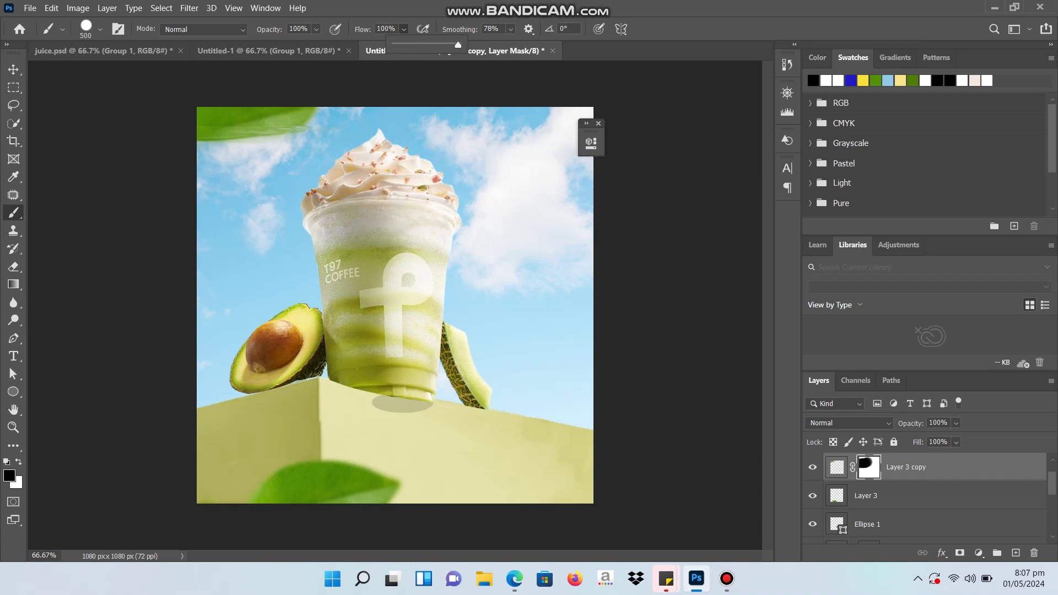
click(298, 132)
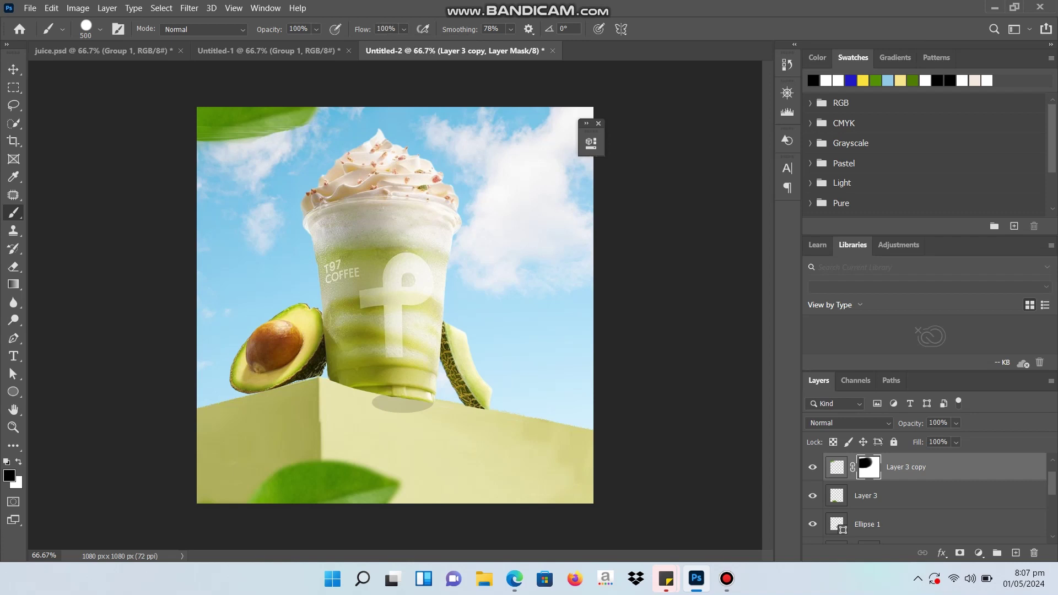
- Flip the leaf copy vertically and position it in the top-left corner
key(v)
drag(281, 110, 292, 117)
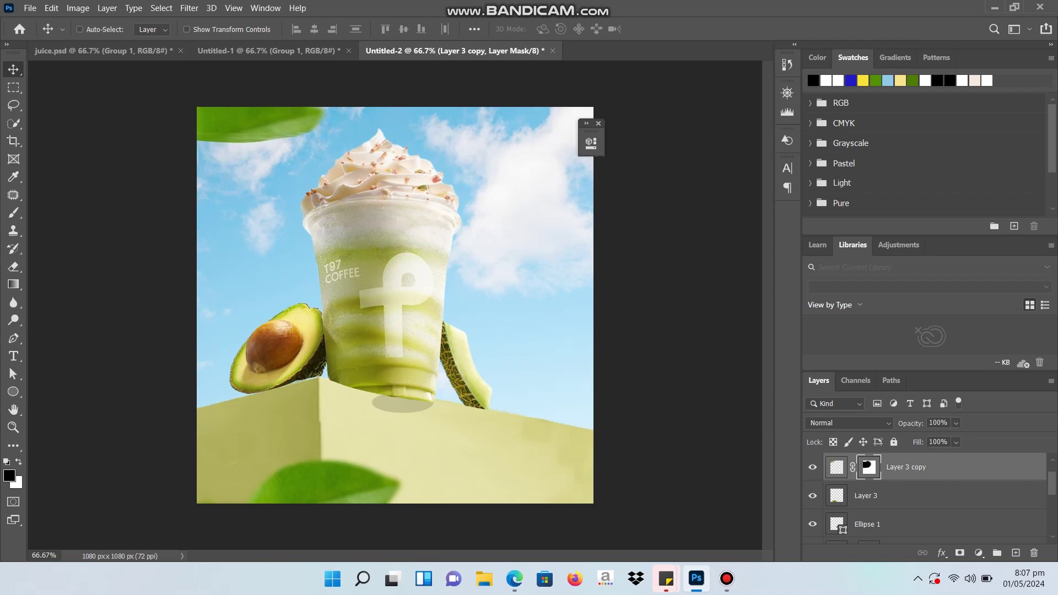
key(ctrl+t)
right_click(268, 131)
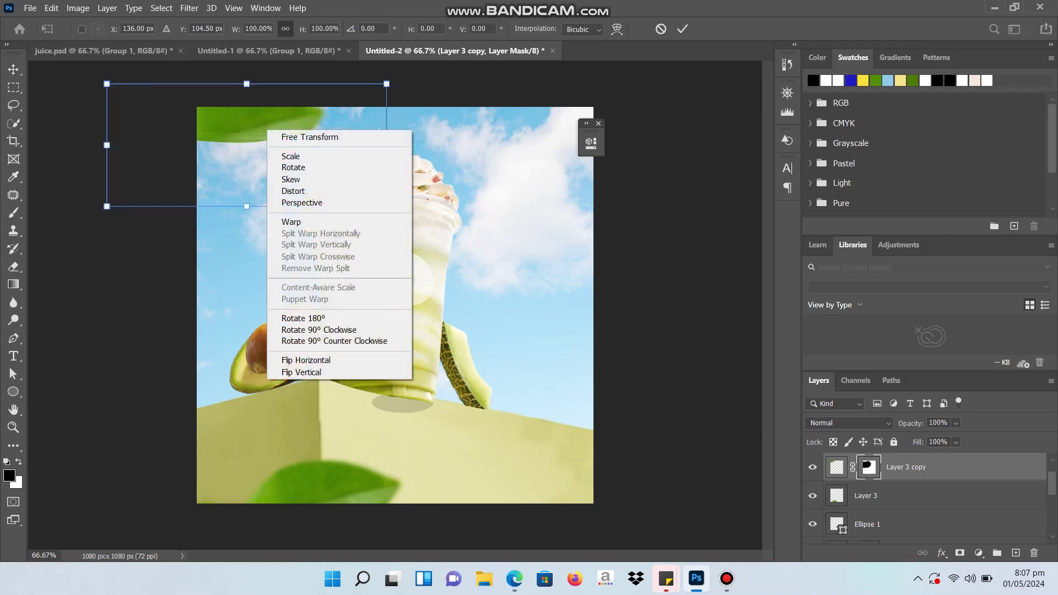
click(302, 373)
key(Return)
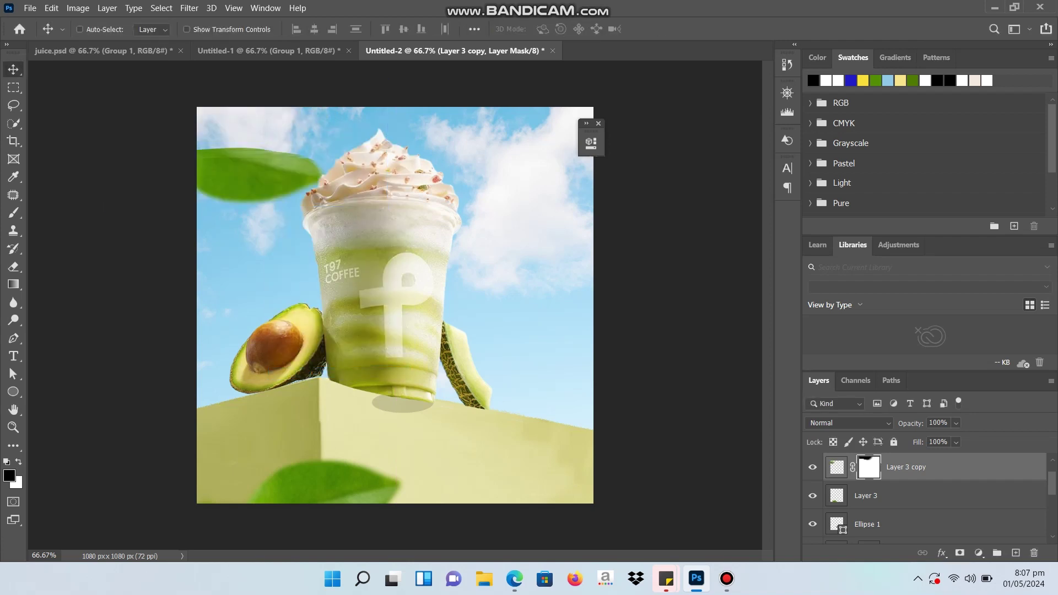
drag(248, 145, 227, 120)
click(269, 50)
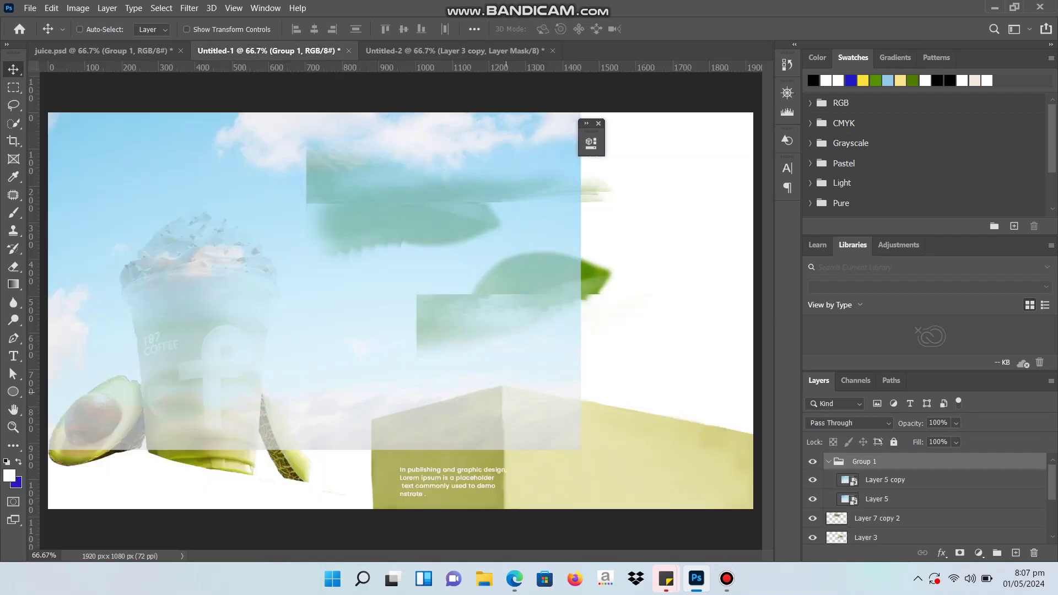
- Copy the Lorem ipsum body text layer into the post's lower left
right_click(436, 475)
click(496, 483)
mouse_move(452, 479)
mouse_down()
mouse_move(540, 364)
mouse_move(270, 413)
mouse_up()
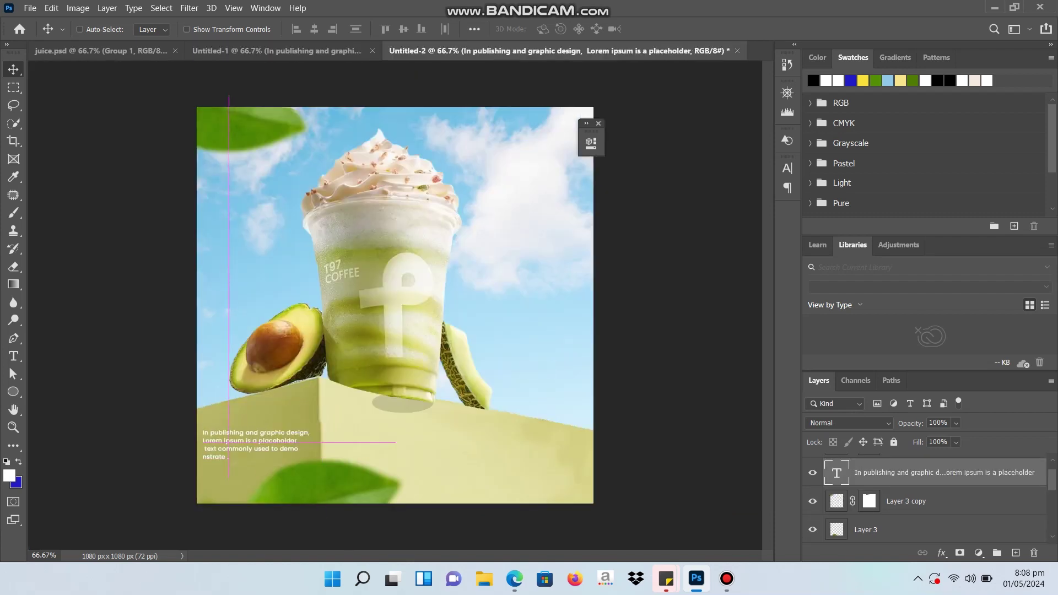
- Type a two-line SUMMER FLAVORS headline on the podium and enlarge it about fivefold
key(t)
click(463, 464)
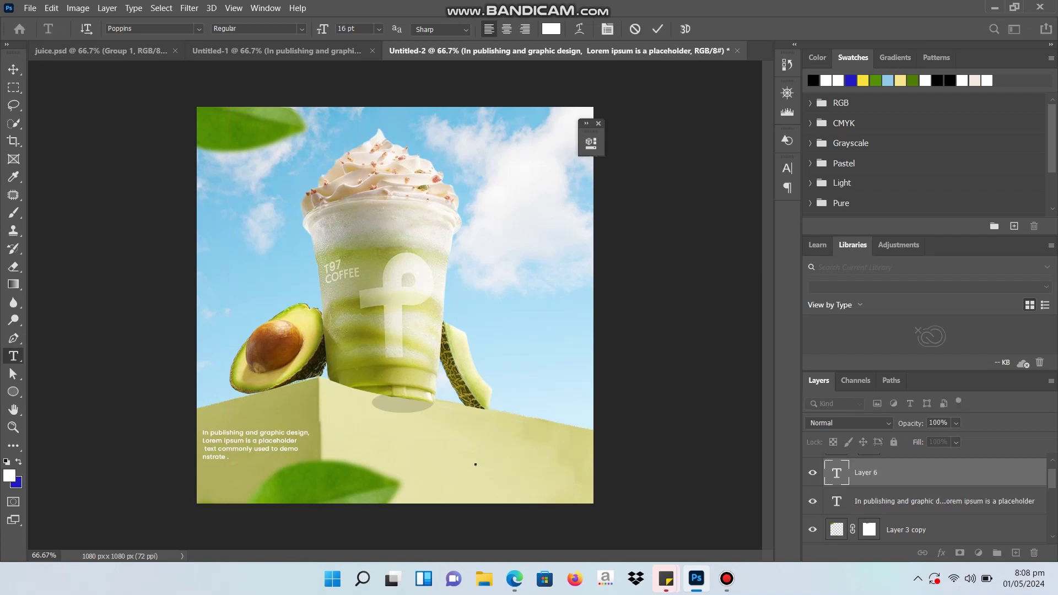
key(Caps_Lock)
text(UMMER F)
text(LAVORS)
key(Return)
click(14, 69)
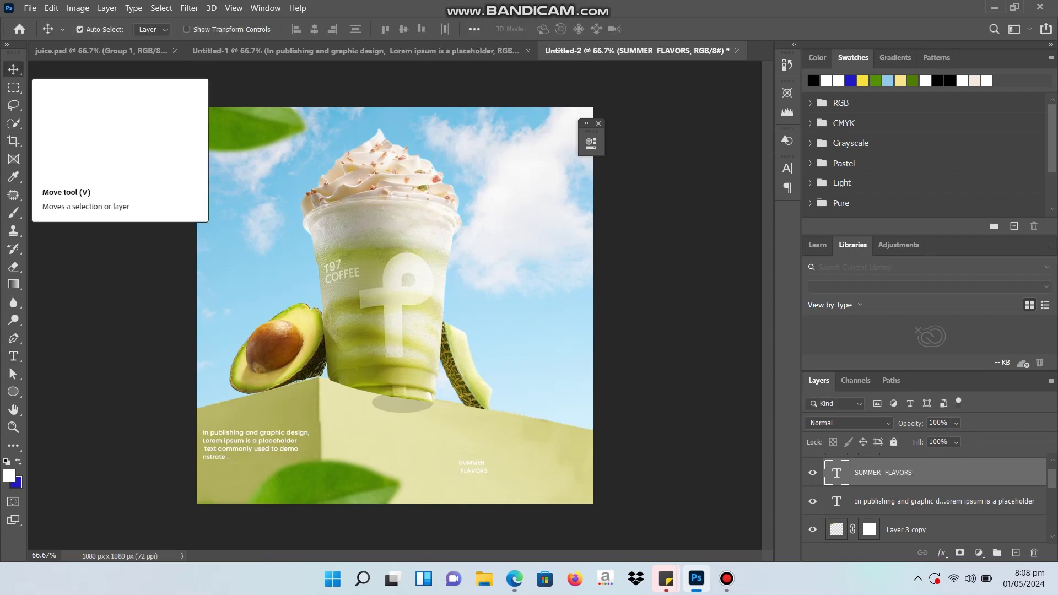
drag(456, 458, 402, 427)
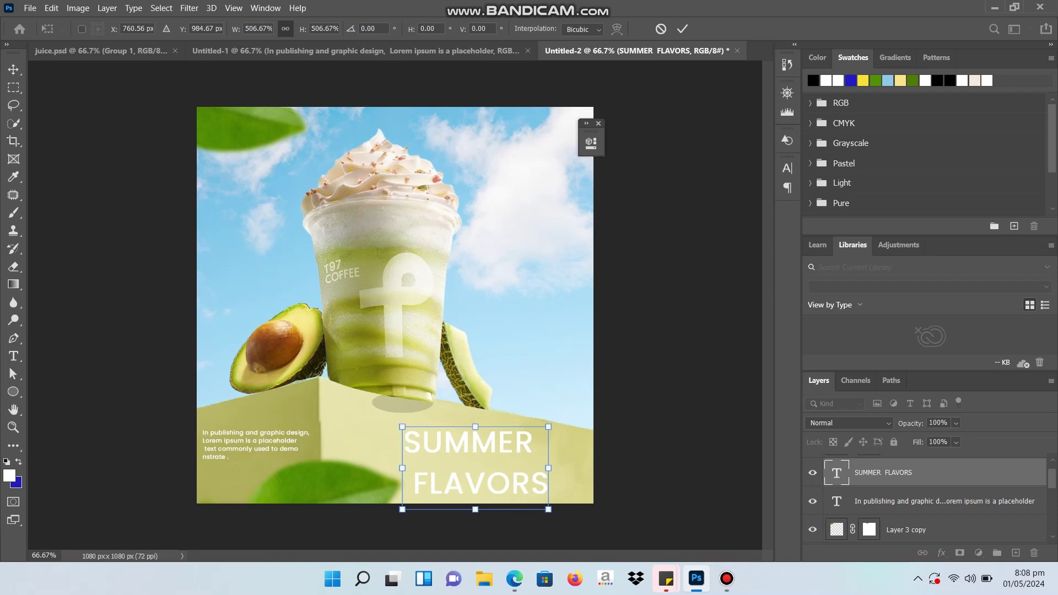
- Fill the headline with a green sampled from the image
key(Return)
click(14, 177)
click(248, 119)
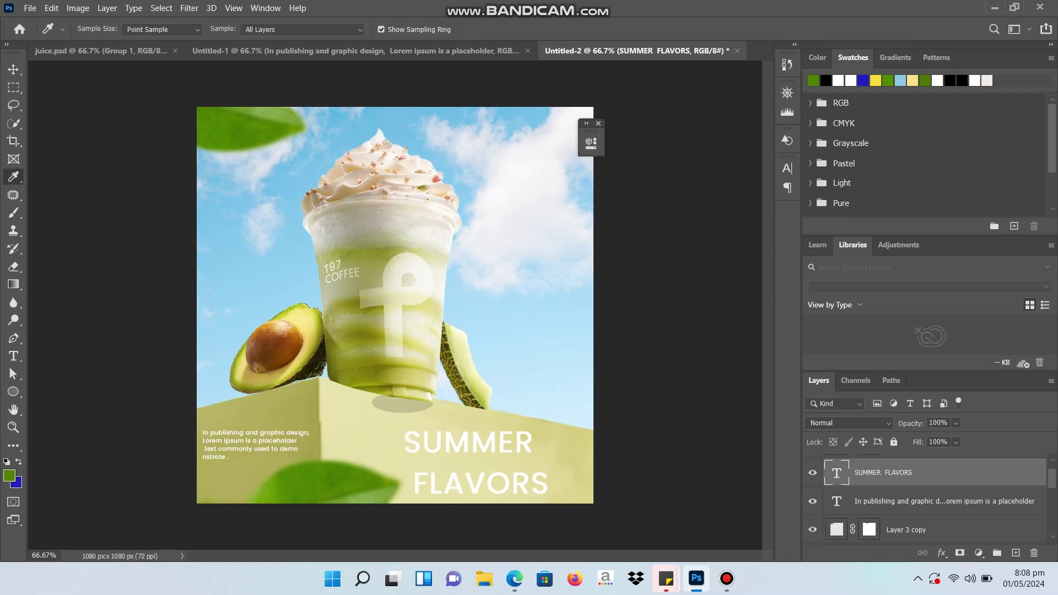
key(alt+BackSpace)
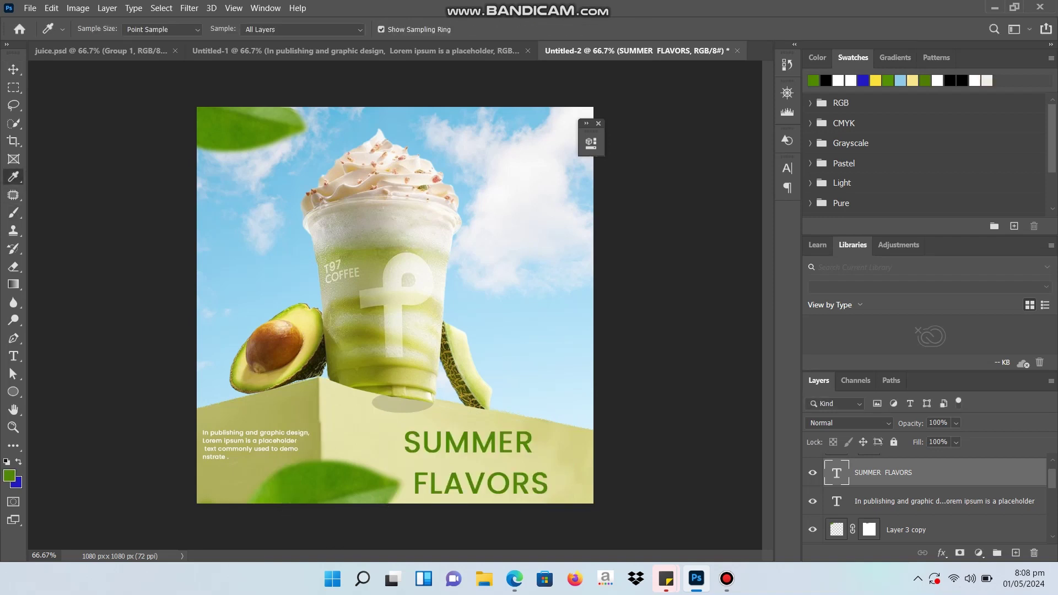
- Set the headline to 87 pt in the Character panel and adjust its leading
click(13, 69)
double_click(469, 458)
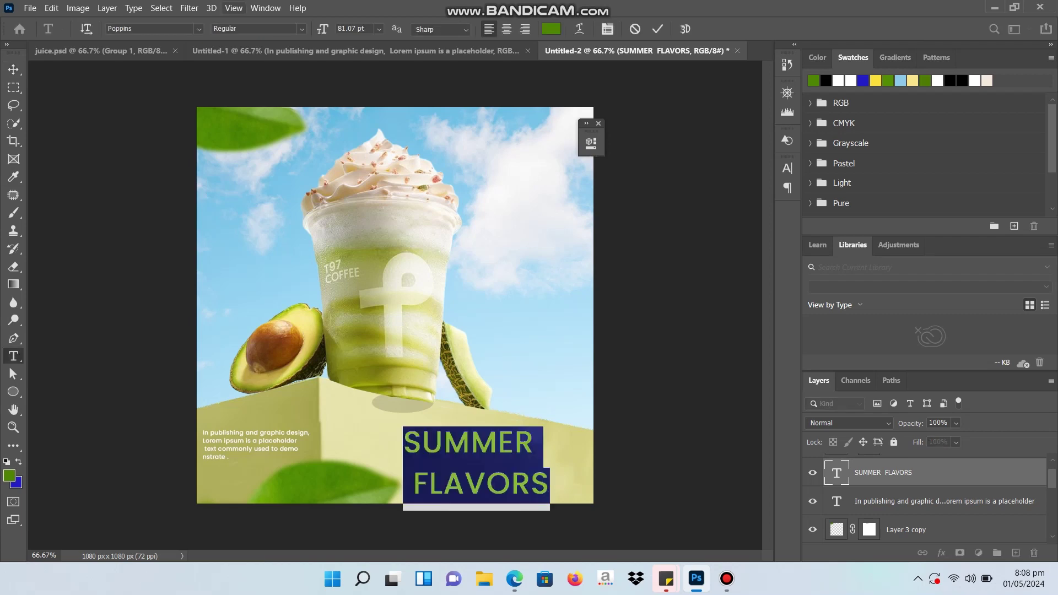
click(266, 8)
click(309, 364)
click(647, 162)
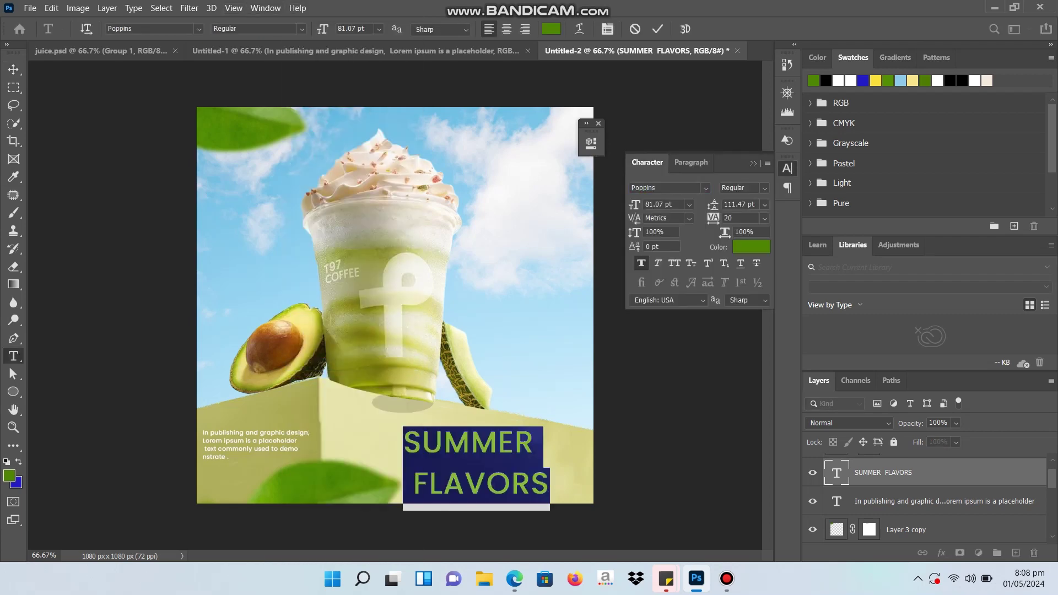
text(87)
key(Return)
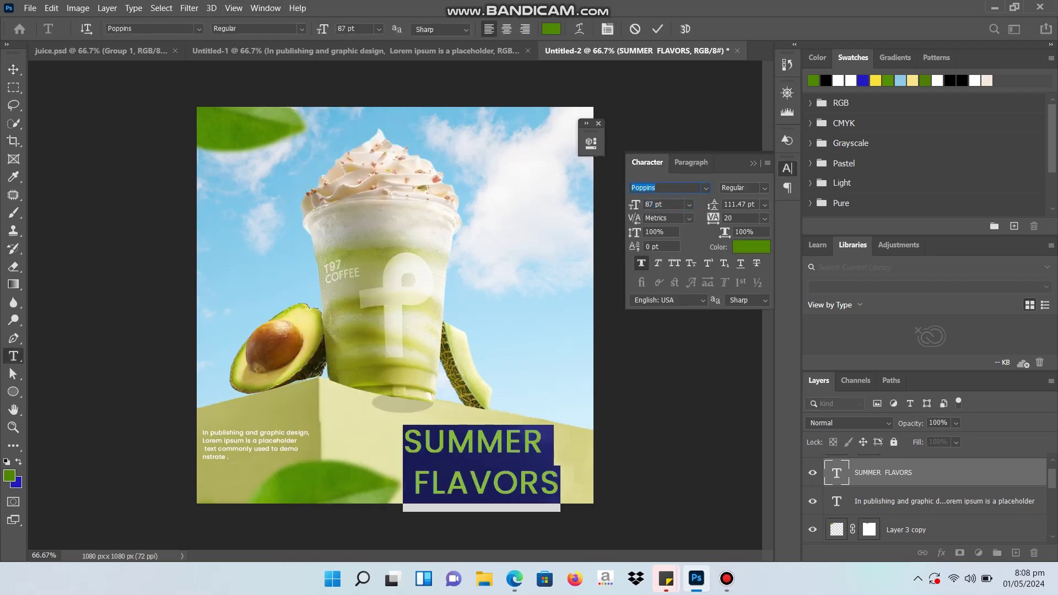
click(739, 204)
- Apply 87 pt leading to the headline and try Light, then Medium Italic styles
text(87)
key(Return)
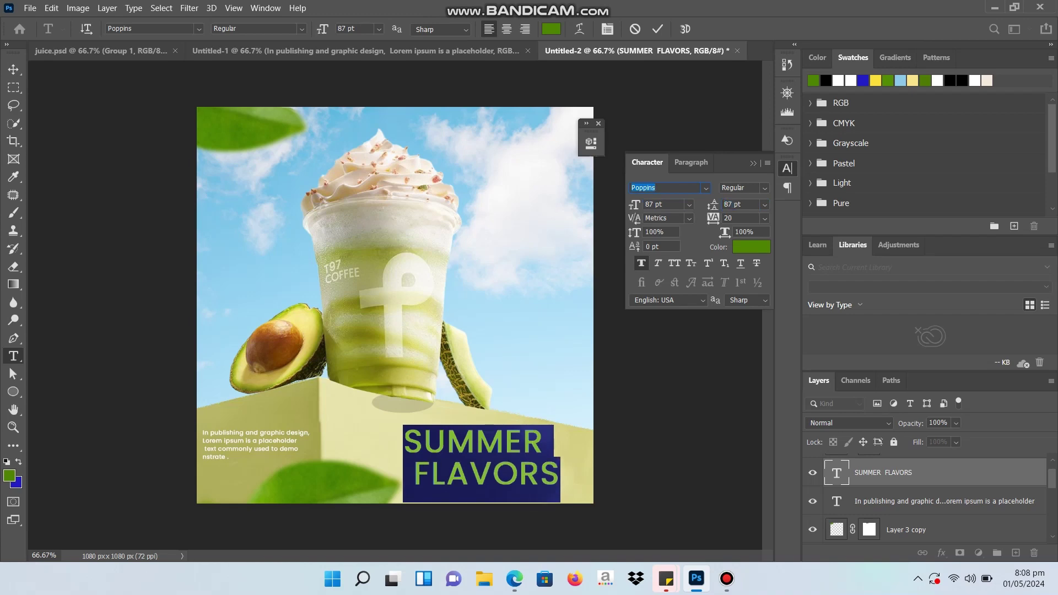
click(764, 188)
click(738, 256)
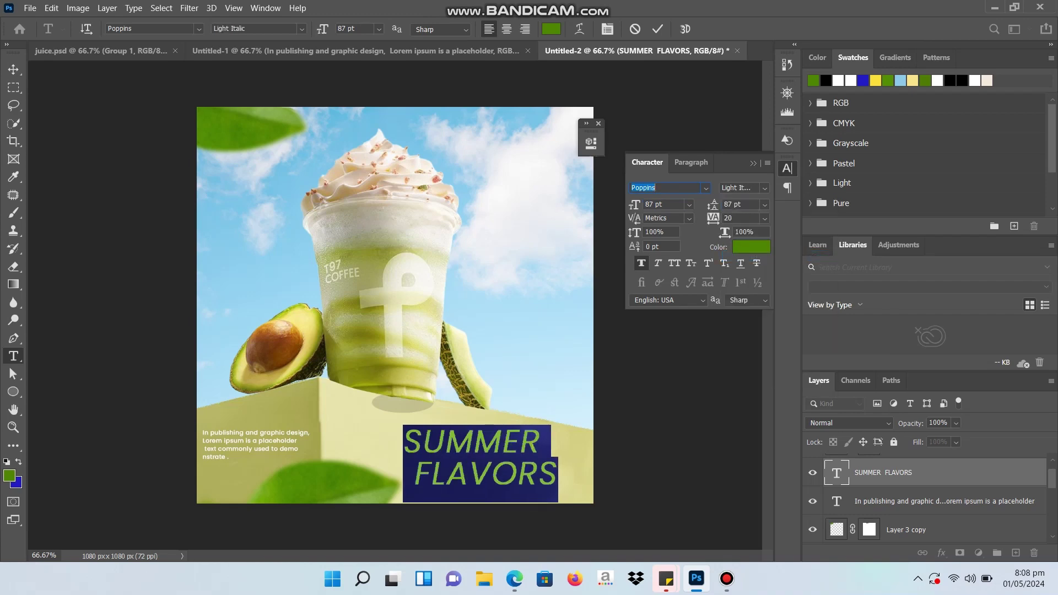
click(764, 188)
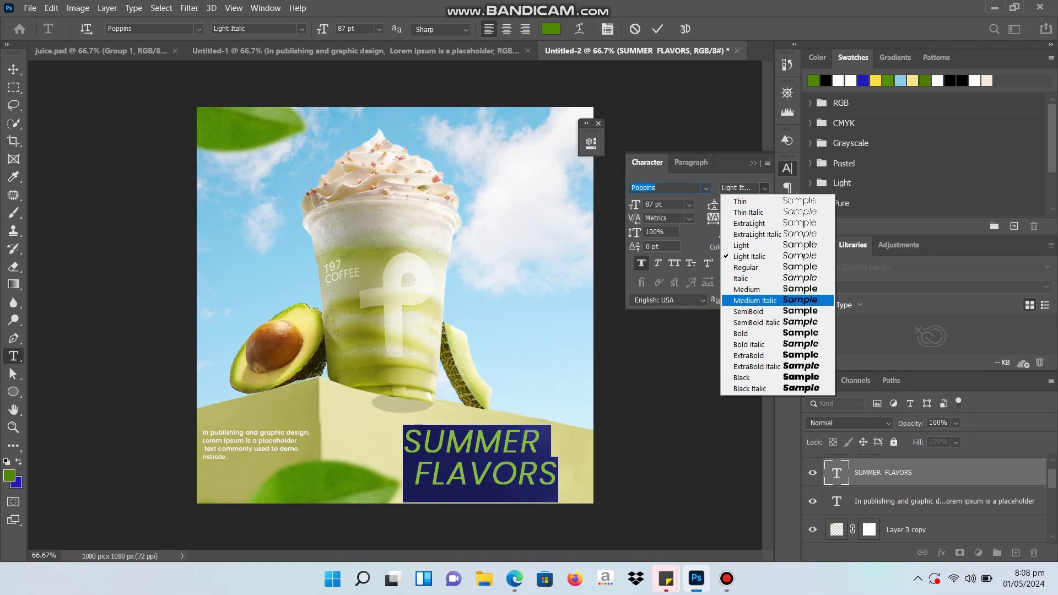
click(741, 311)
- Delete the extra space before FLAVORS so both lines align left, and commit
click(414, 473)
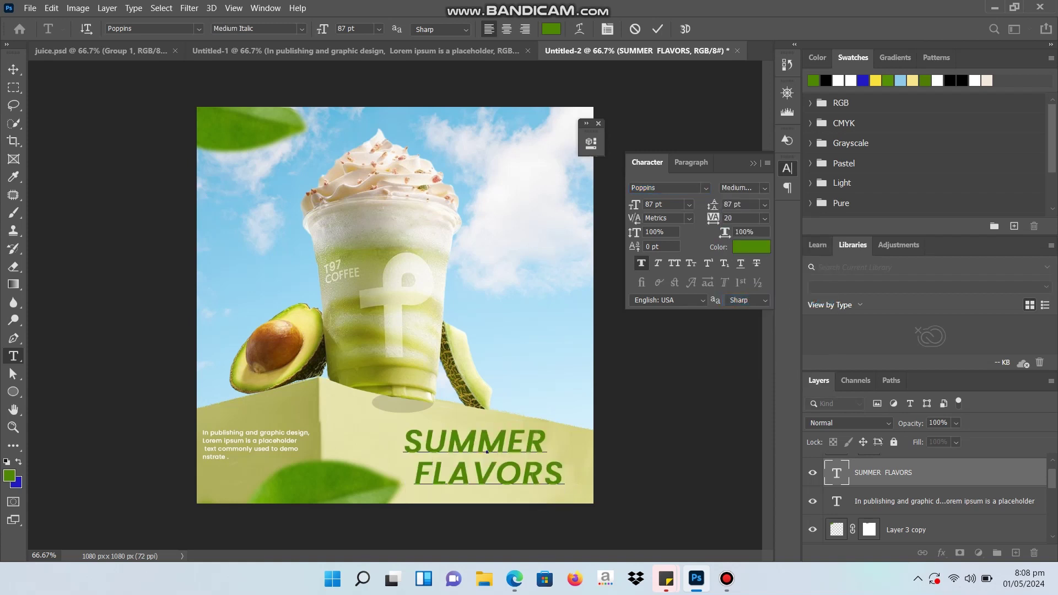
key(BackSpace)
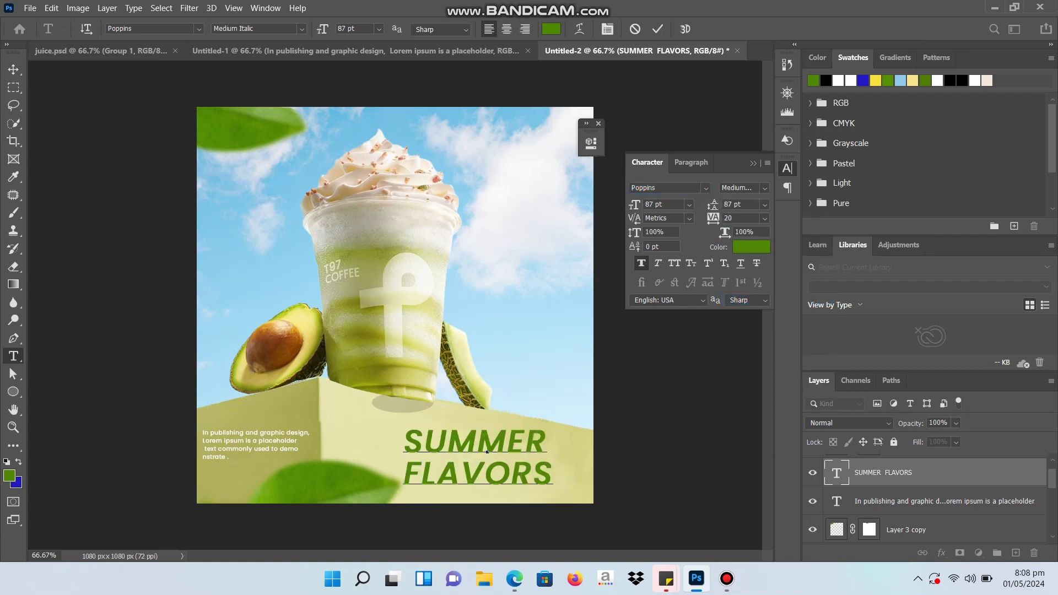
click(765, 188)
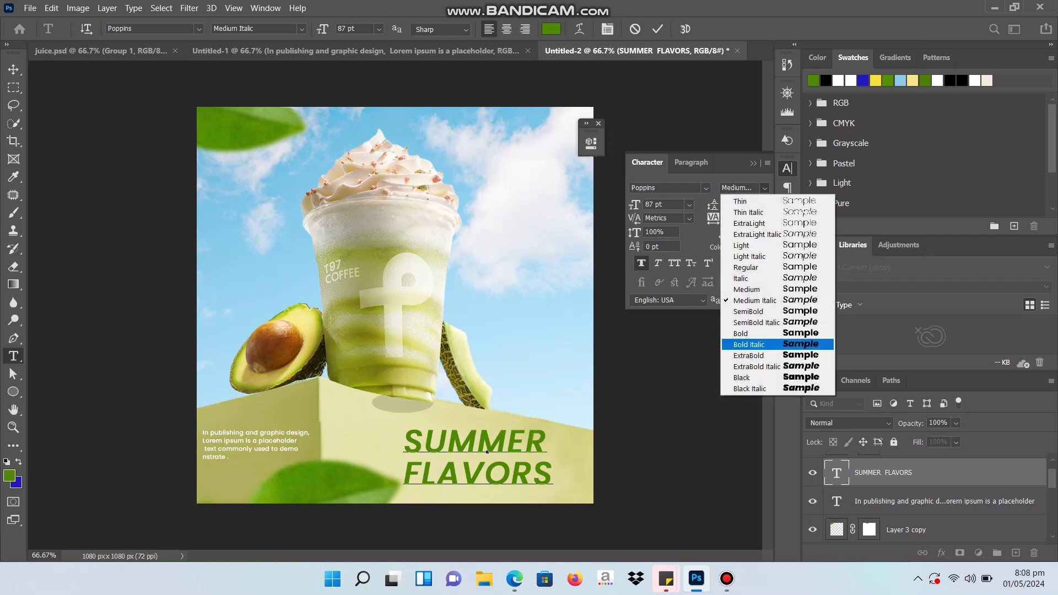
key(Escape)
click(14, 69)
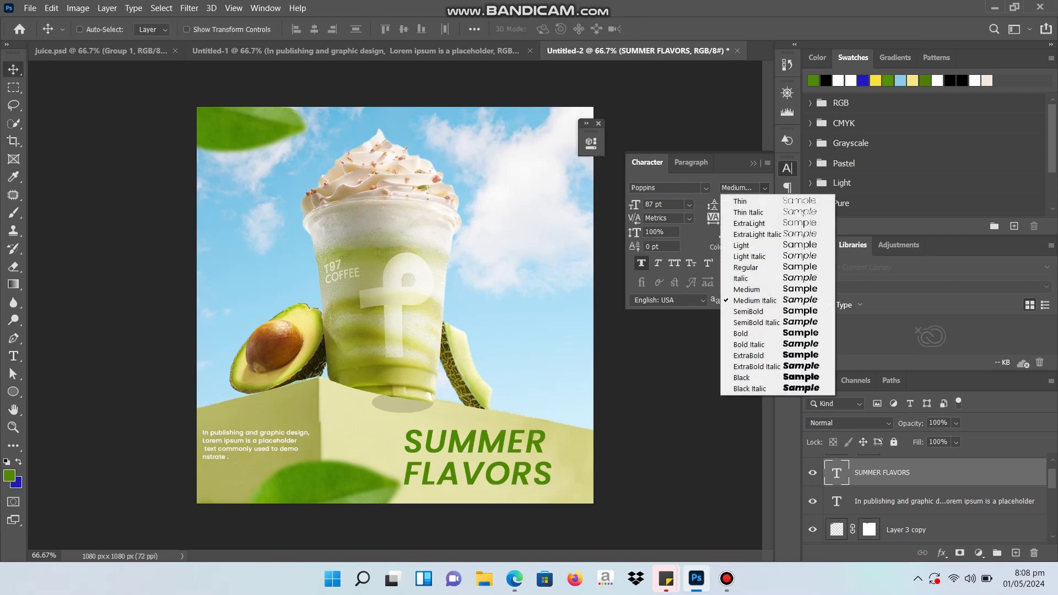
- Change the SUMMER FLAVORS headline from SemiBold to Poppins Bold Italic and commit it
key(Down)
key(Down)
key(Return)
click(13, 357)
key(Return)
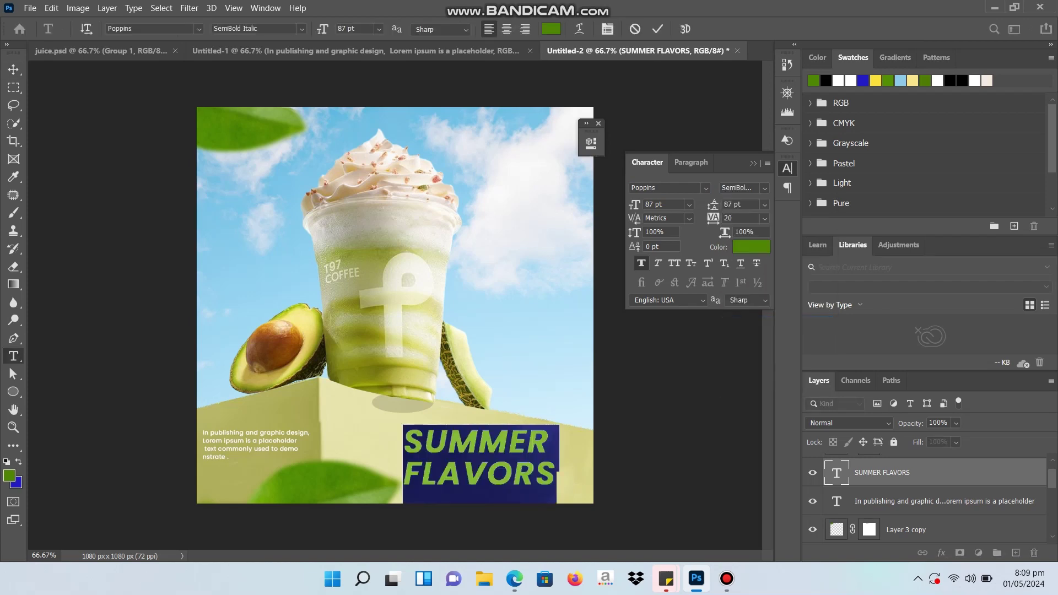
click(765, 188)
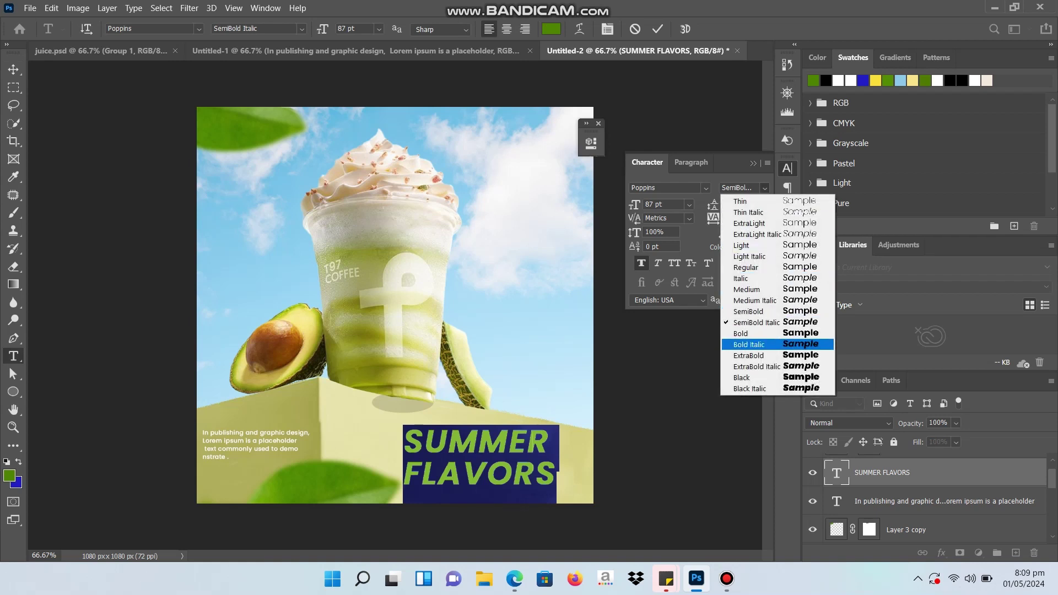
key(Return)
key(ctrl+Return)
key(v)
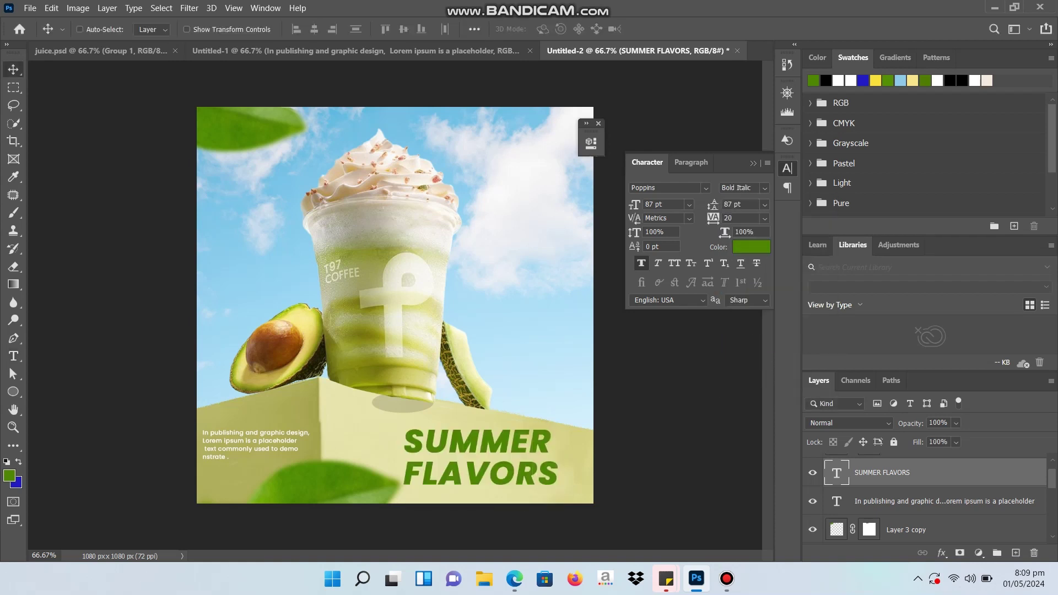
right_click(335, 392)
- Move the bottom leaf about 39 px right and the body text about 11 px right
click(366, 447)
drag(339, 456, 353, 455)
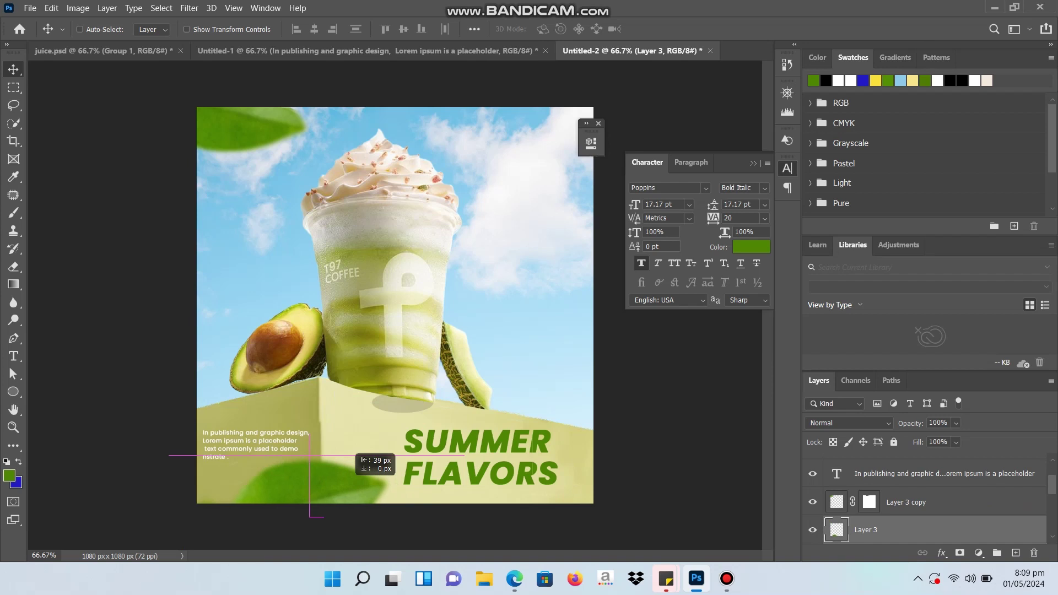
right_click(278, 446)
click(309, 450)
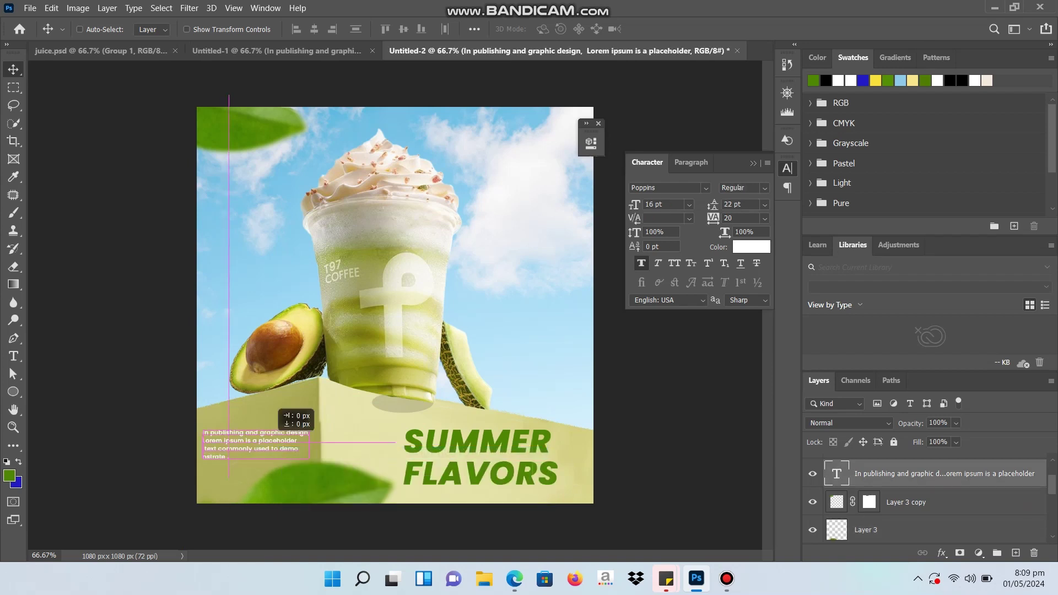
drag(227, 444, 233, 444)
- Shift the SUMMER FLAVORS headline right and scale it up to 94.87 pt
right_click(455, 441)
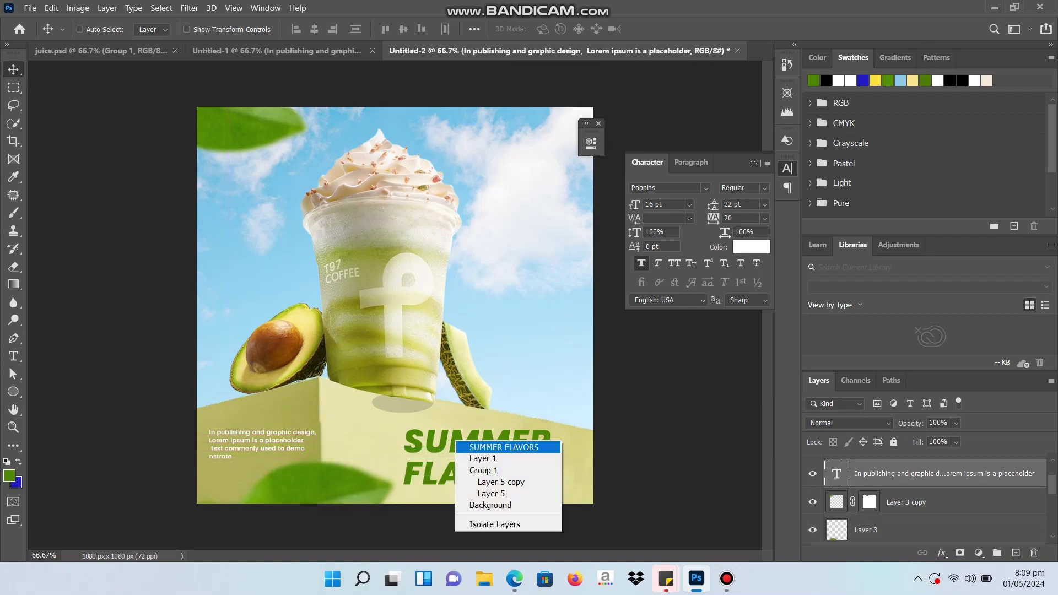
click(503, 447)
drag(496, 449, 504, 454)
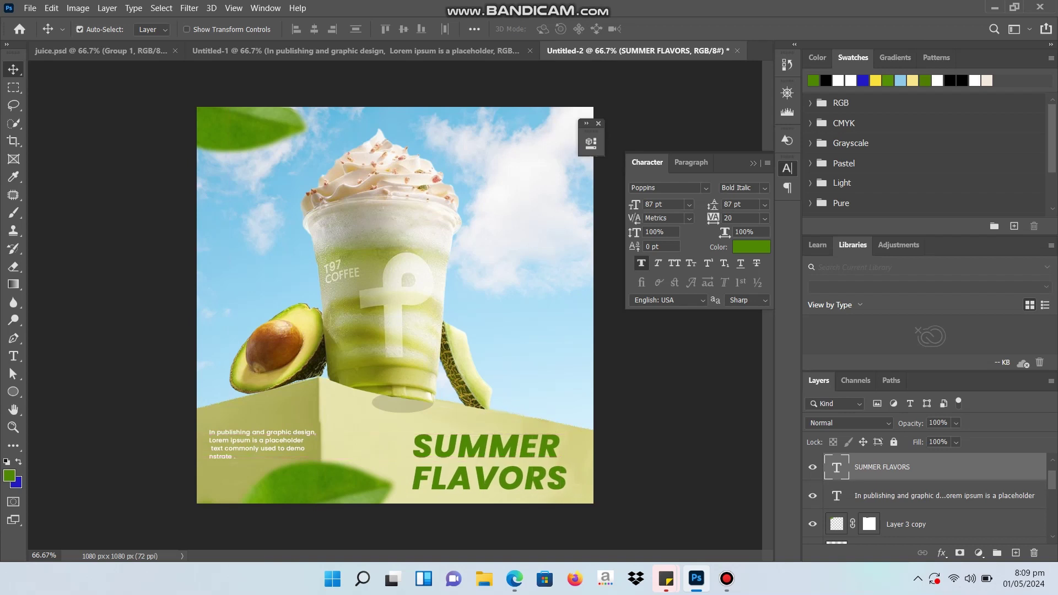
key(ctrl+t)
drag(412, 430, 407, 429)
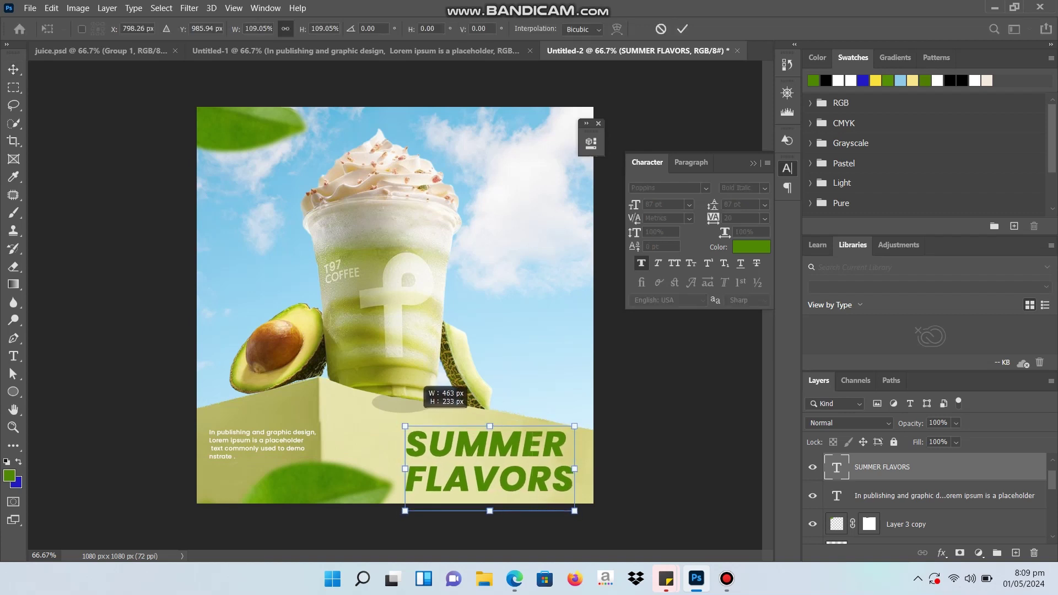
key(Return)
- Select the cup-and-fruit layer (Layer 2) and nudge it slightly into position
right_click(354, 217)
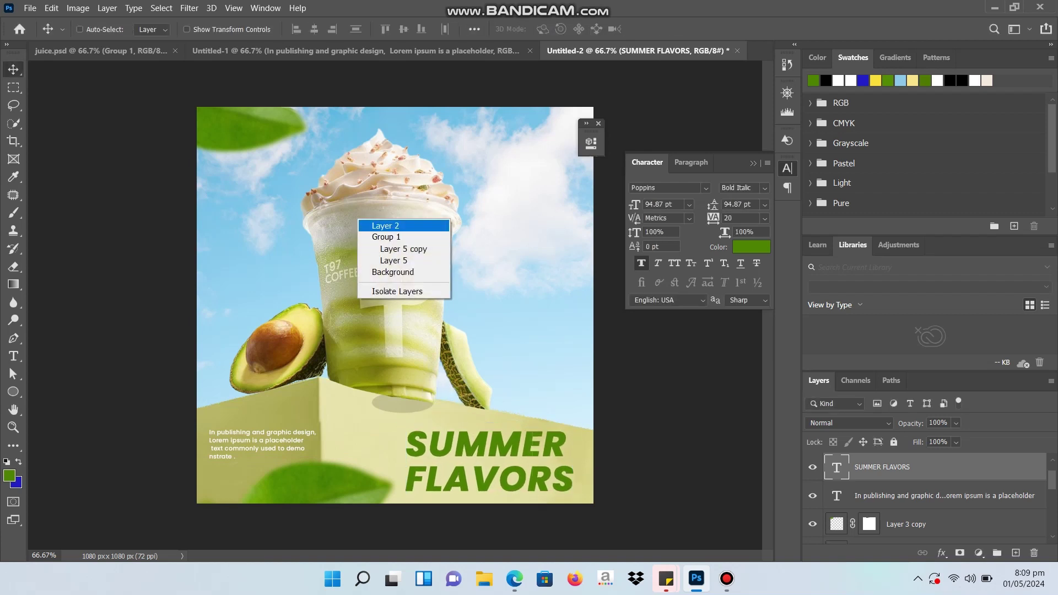
click(375, 223)
drag(402, 209, 402, 213)
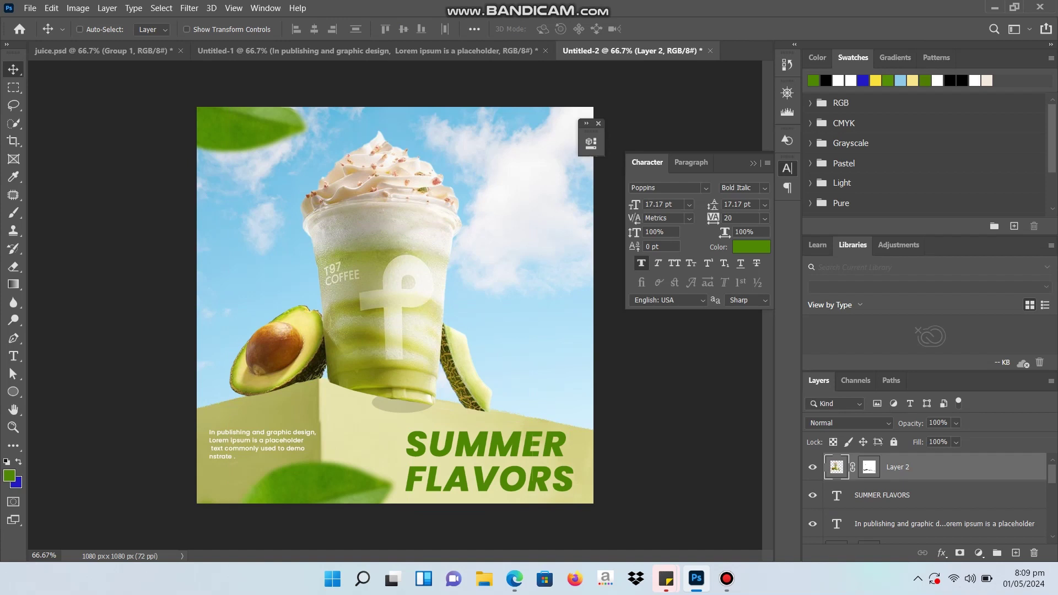
drag(405, 297, 405, 301)
key(Left)
key(Left)
key(Left)
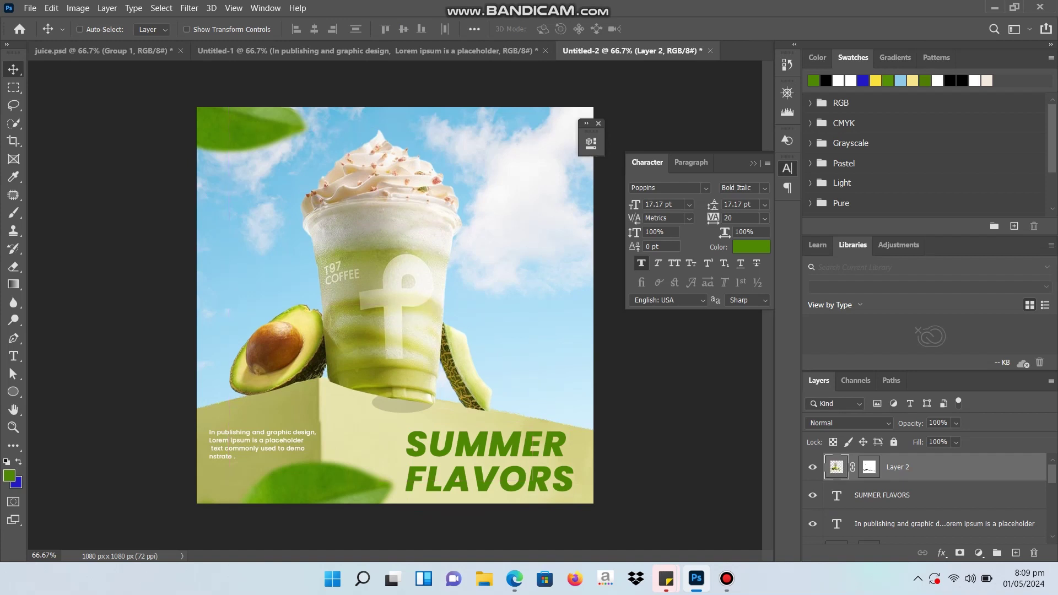
key(Left)
key(Left)
key(Left)
key(Up)
key(Up)
key(Left)
key(Left)
key(Down)
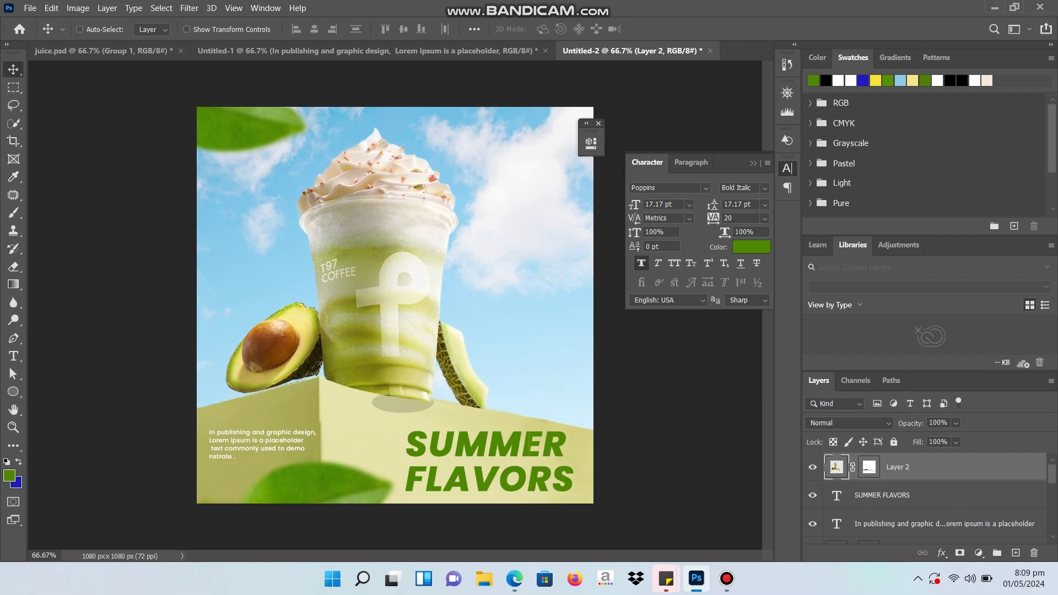
key(Down)
key(Down)
key(Down)
key(Right)
key(Right)
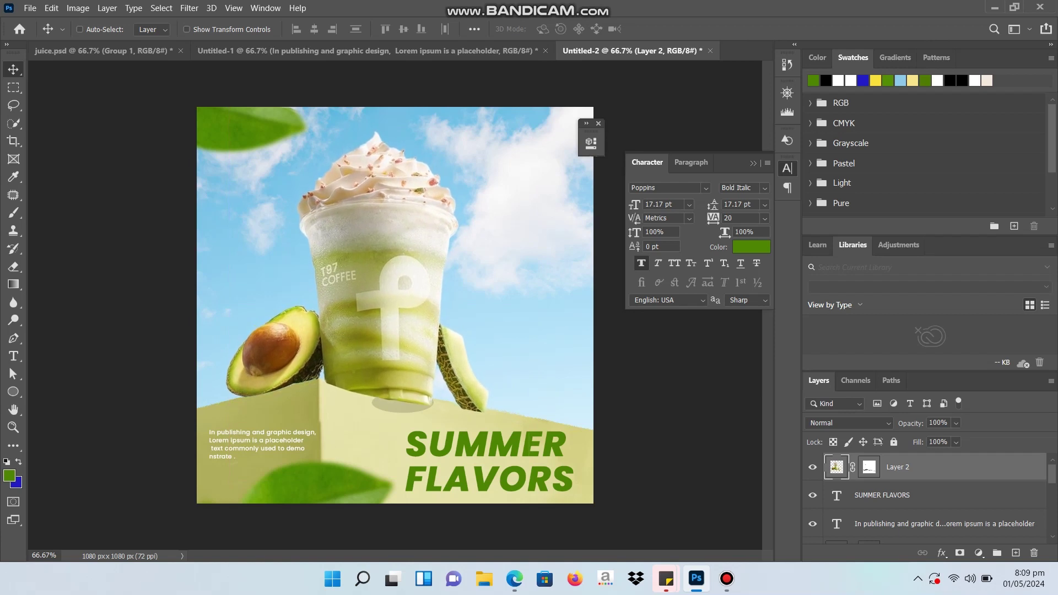
key(Right)
key(Right)
key(Right)
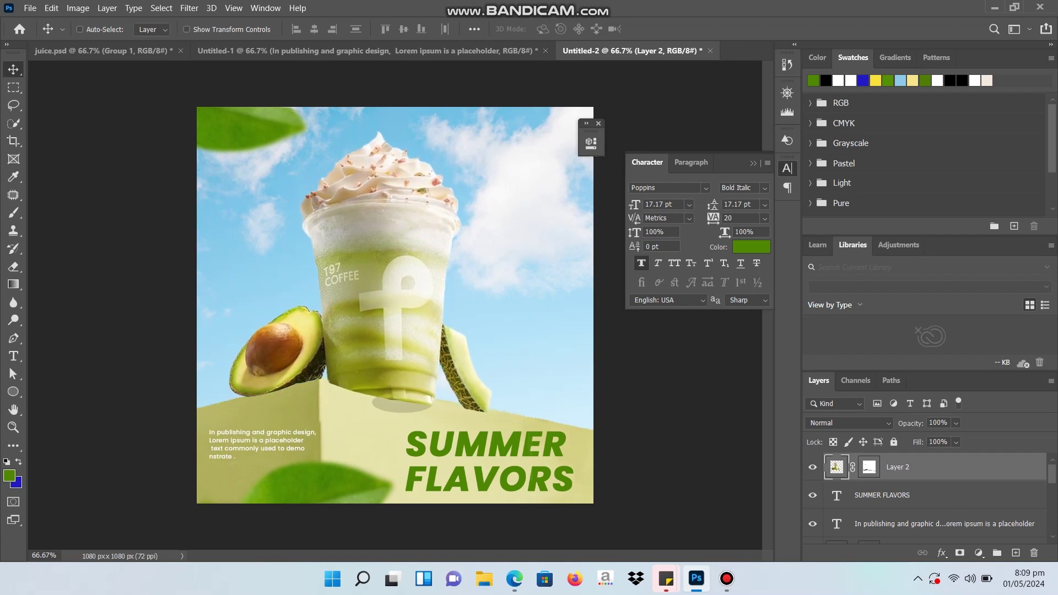
- Paint black on Layer 2's mask along the cup base with a smaller brush
key(ctrl+backslash)
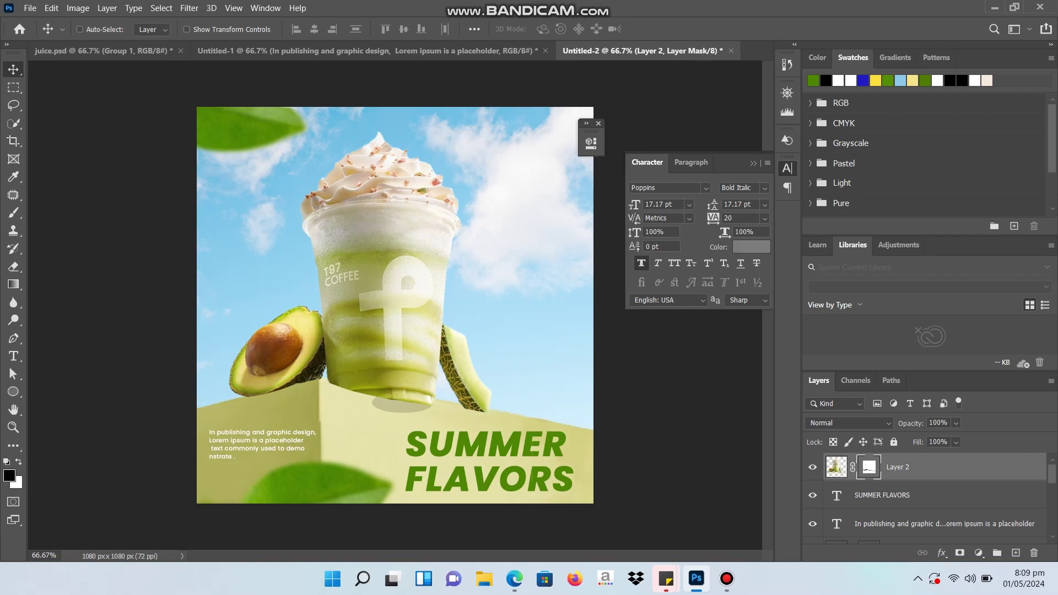
key(b)
click(449, 398)
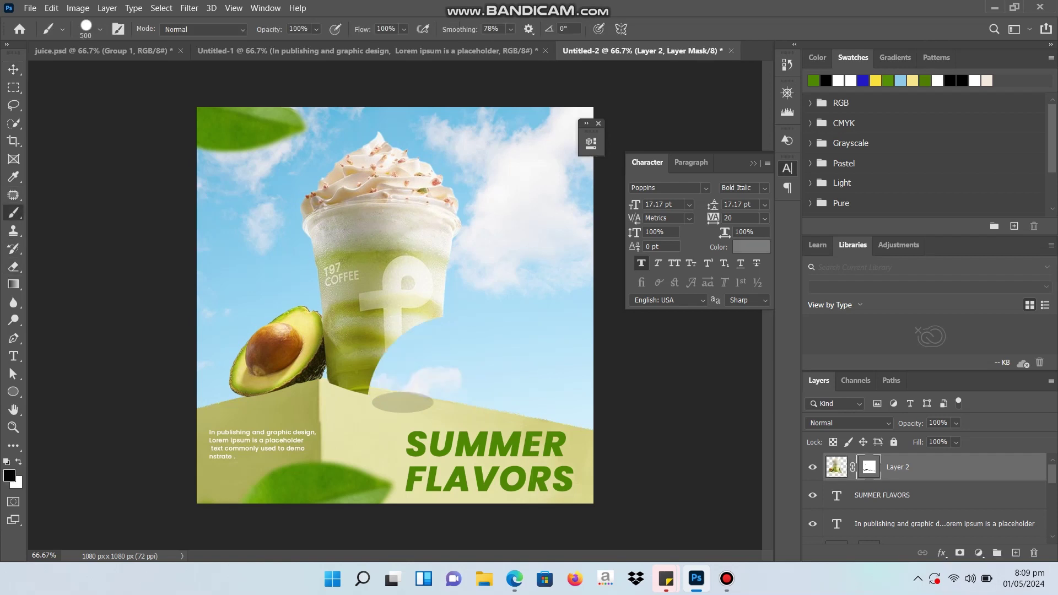
key(ctrl+z)
key(ctrl+shift+z)
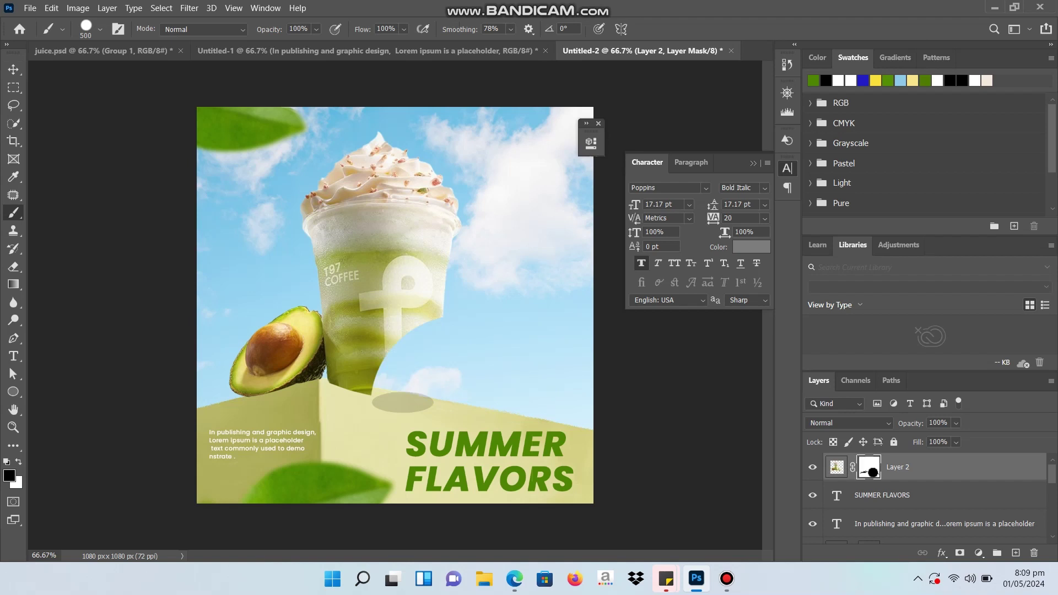
key(ctrl+z)
key(ctrl+shift+z)
key(ctrl+z)
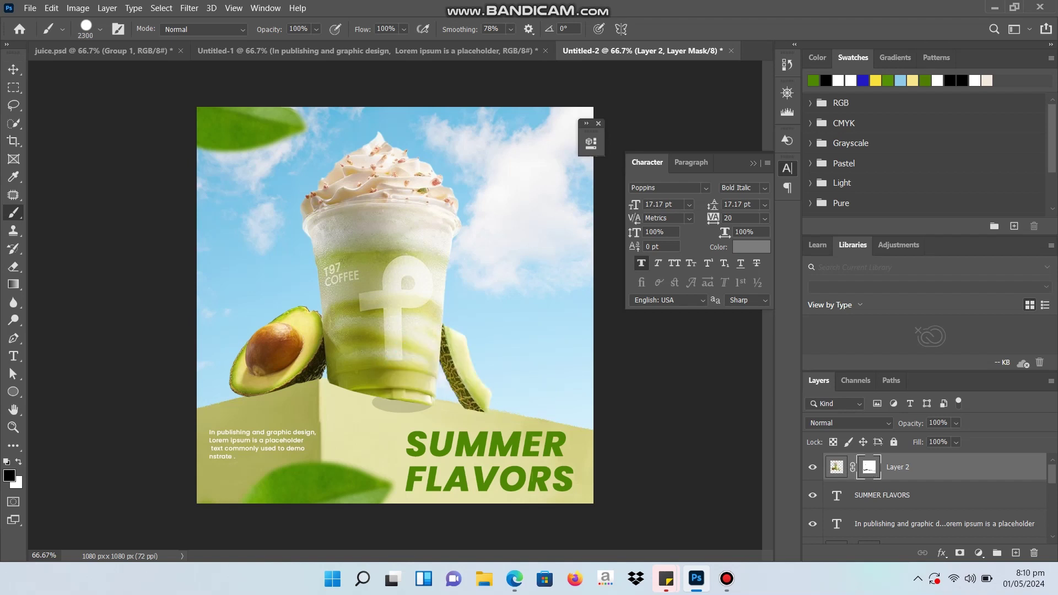
key(Caps_Lock)
key(bracketleft)
key(bracketleft)
key(bracketleft)
key(bracketleft)
key(ctrl+z)
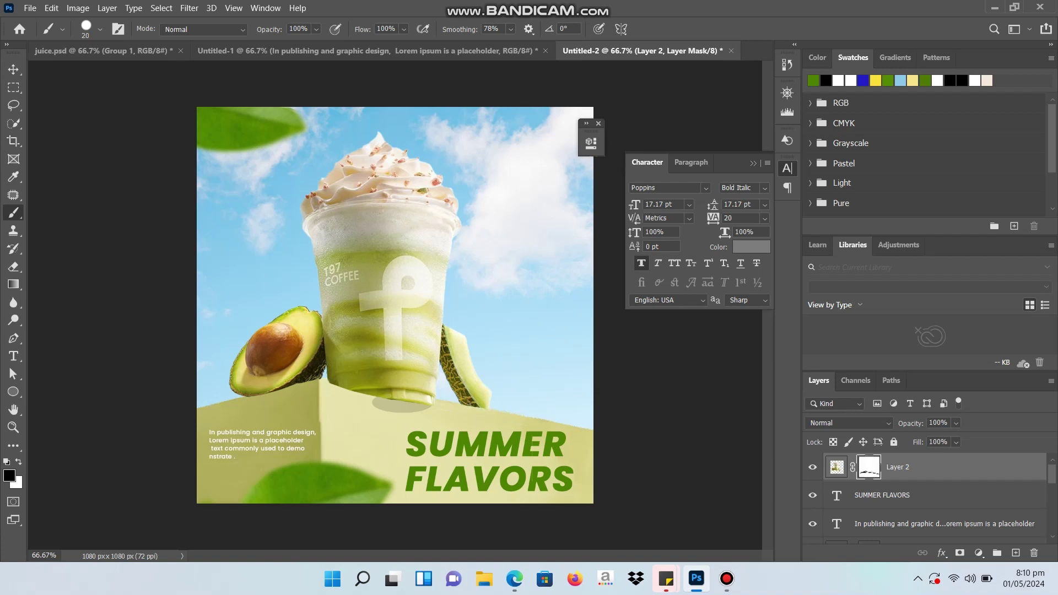
- Move the top-left leaf copy 19 px left and fade it to 60% opacity
key(v)
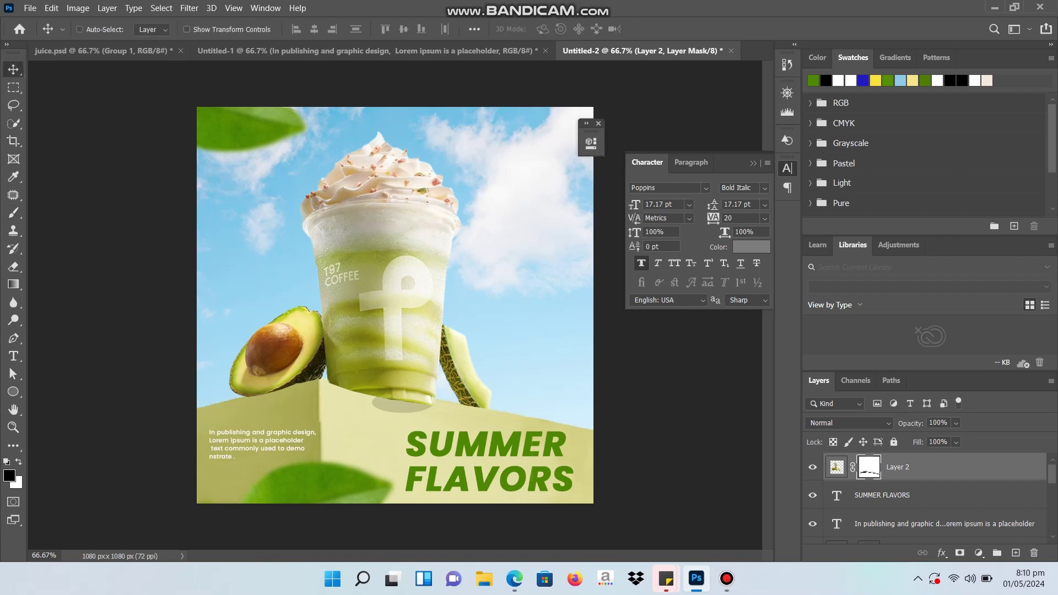
right_click(273, 126)
click(298, 156)
drag(262, 123, 255, 122)
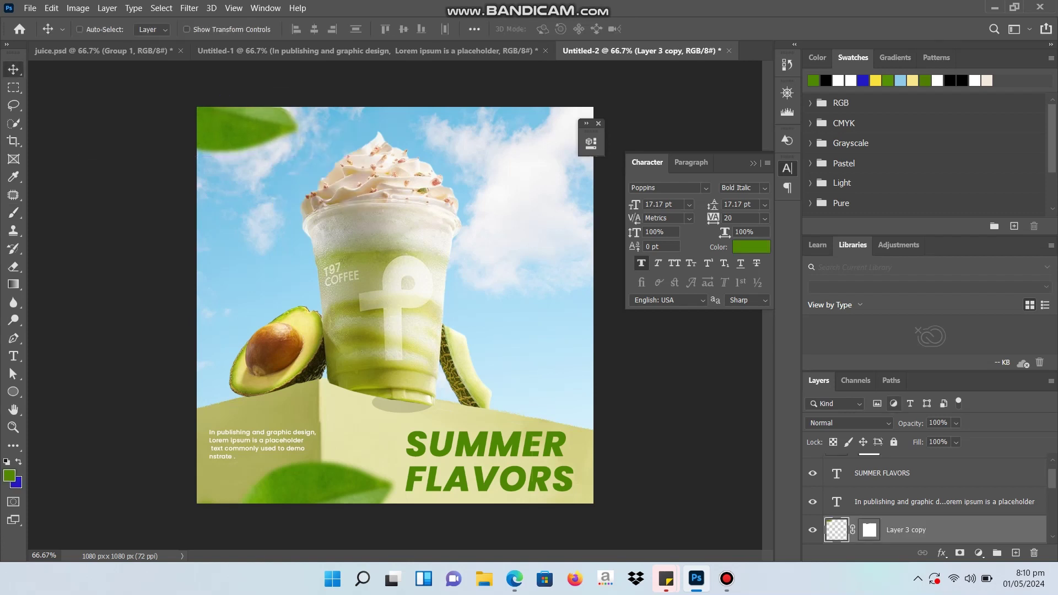
click(957, 423)
drag(972, 440, 946, 439)
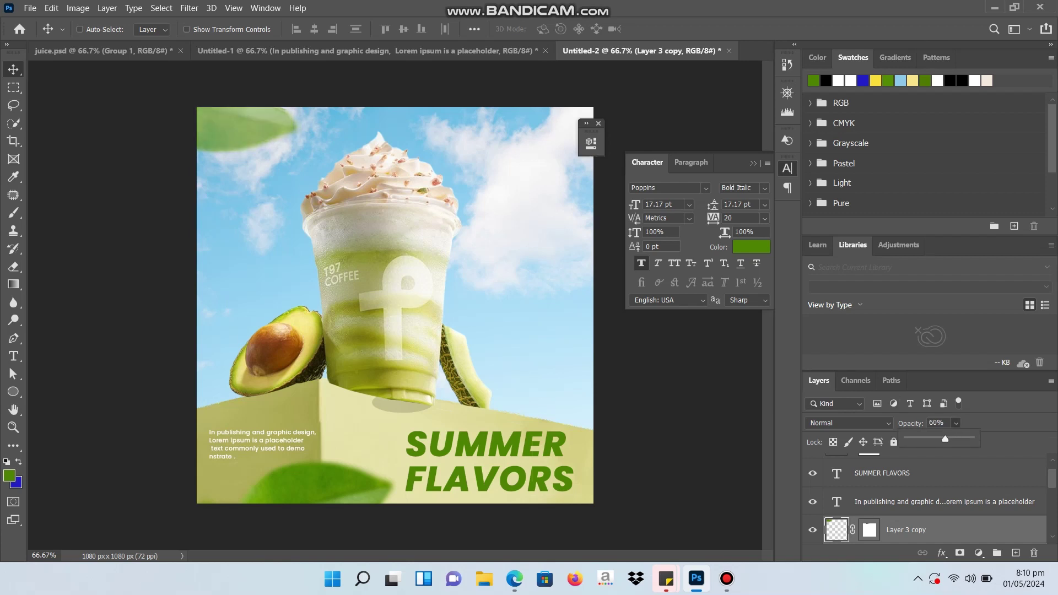
- Select the bottom leaf layer and close the Character panel
right_click(316, 387)
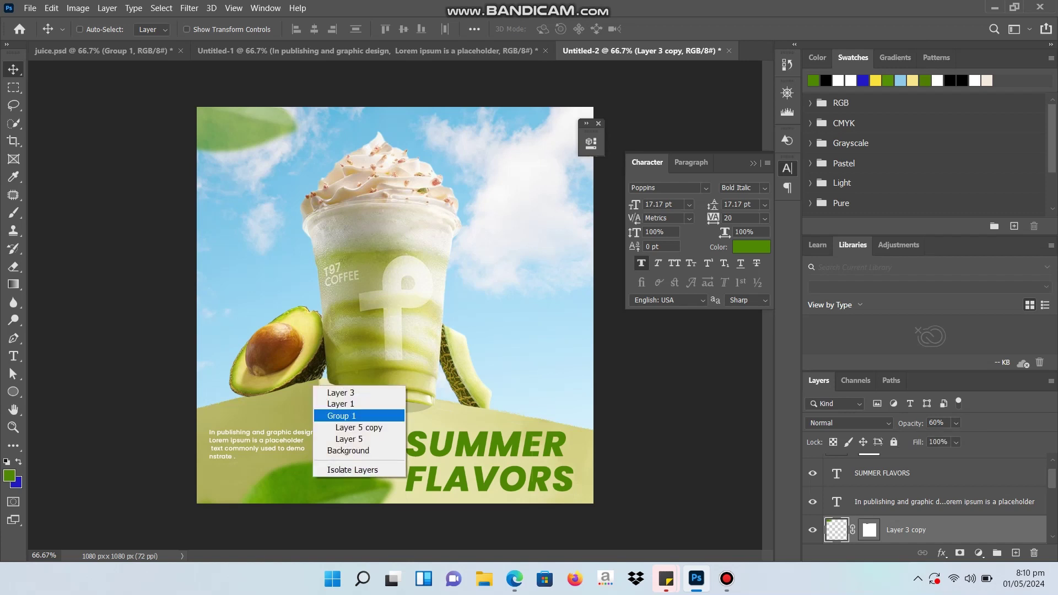
click(337, 405)
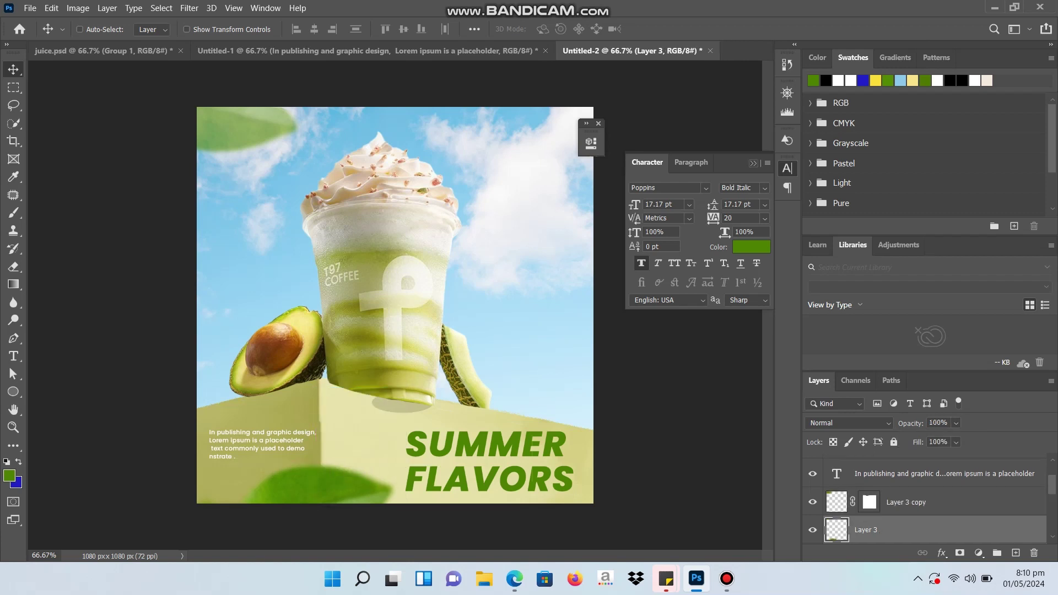
click(787, 168)
drag(315, 461, 315, 460)
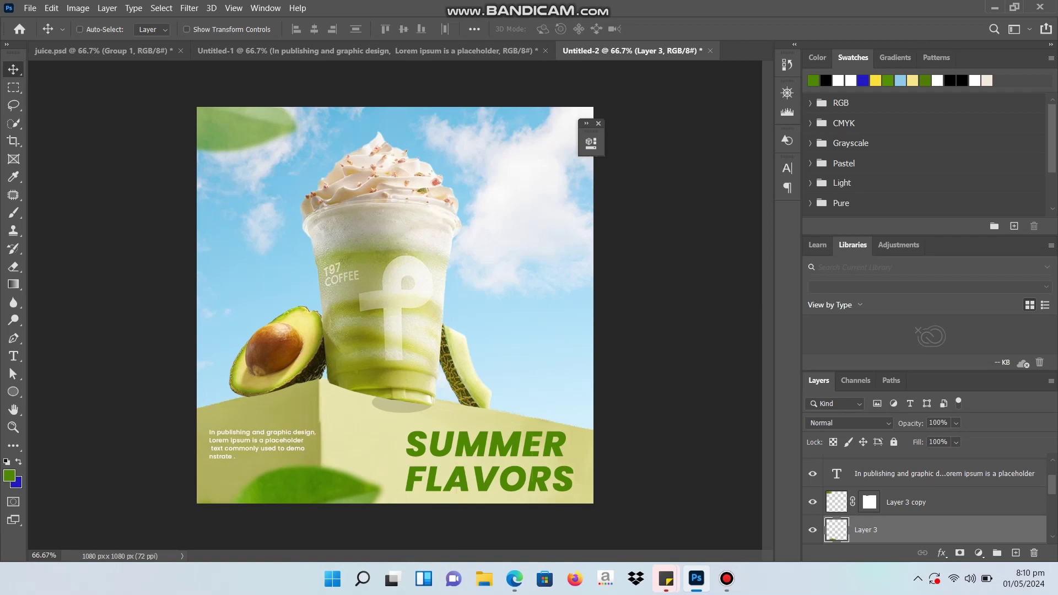
- Add a new empty layer above the cup and set the foreground colour to pink #fc5882
click(598, 123)
scroll(926, 496, up, 2)
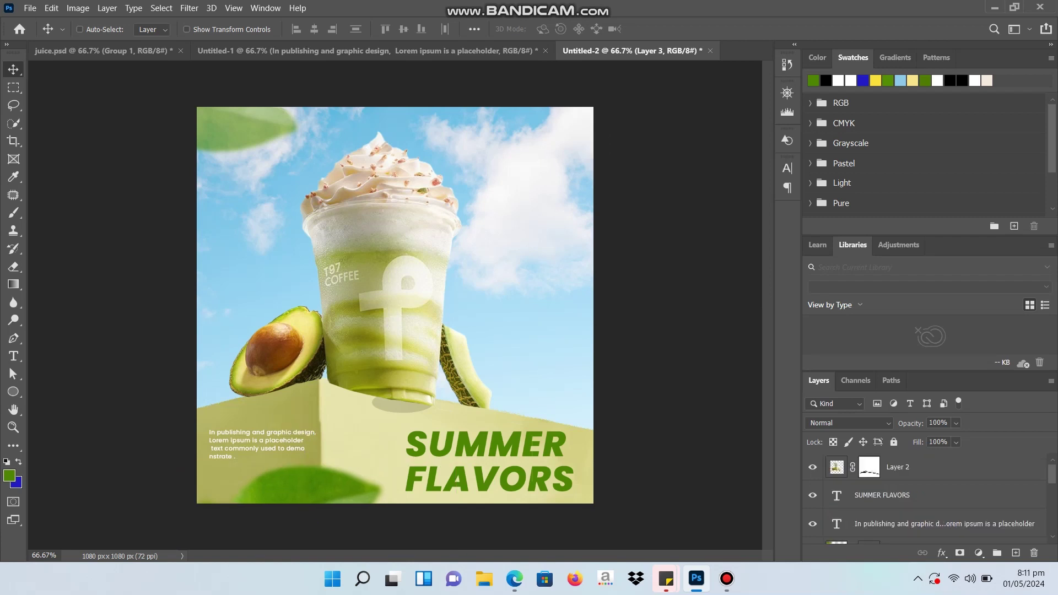
click(910, 467)
click(1016, 553)
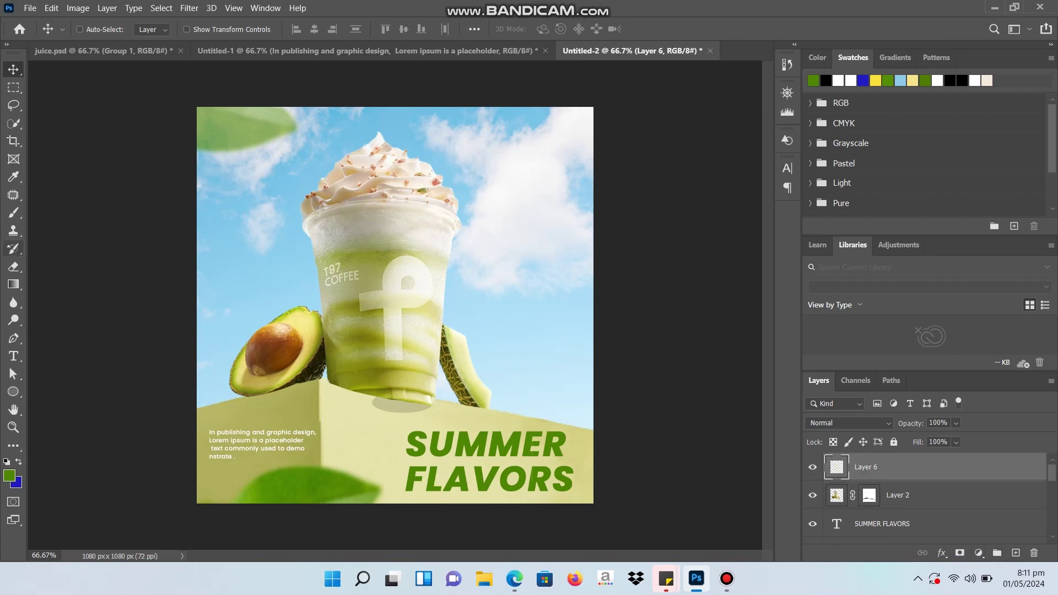
key(i)
click(9, 475)
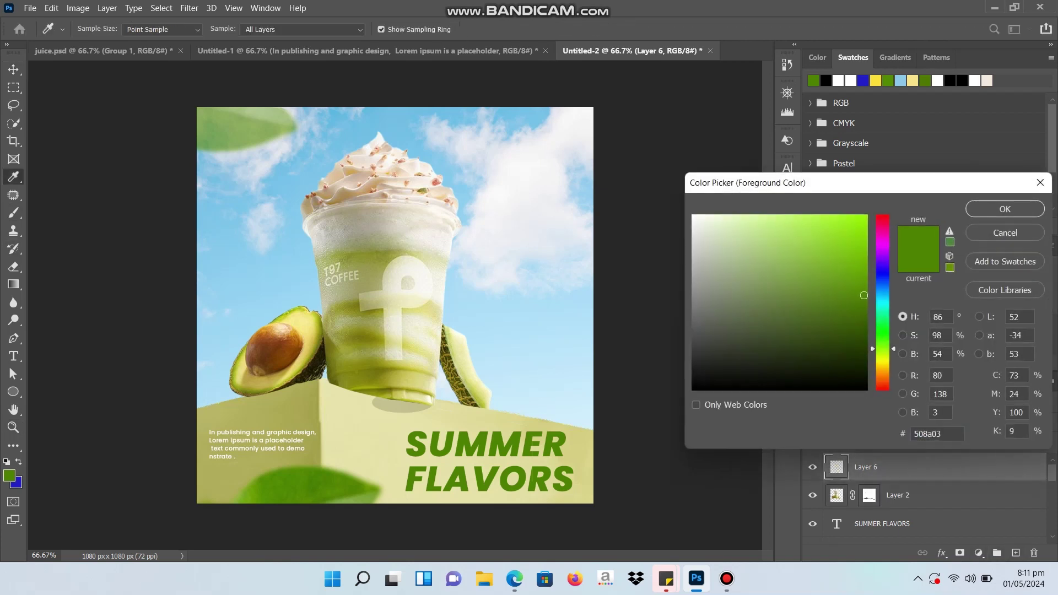
text(8a0326f0507a)
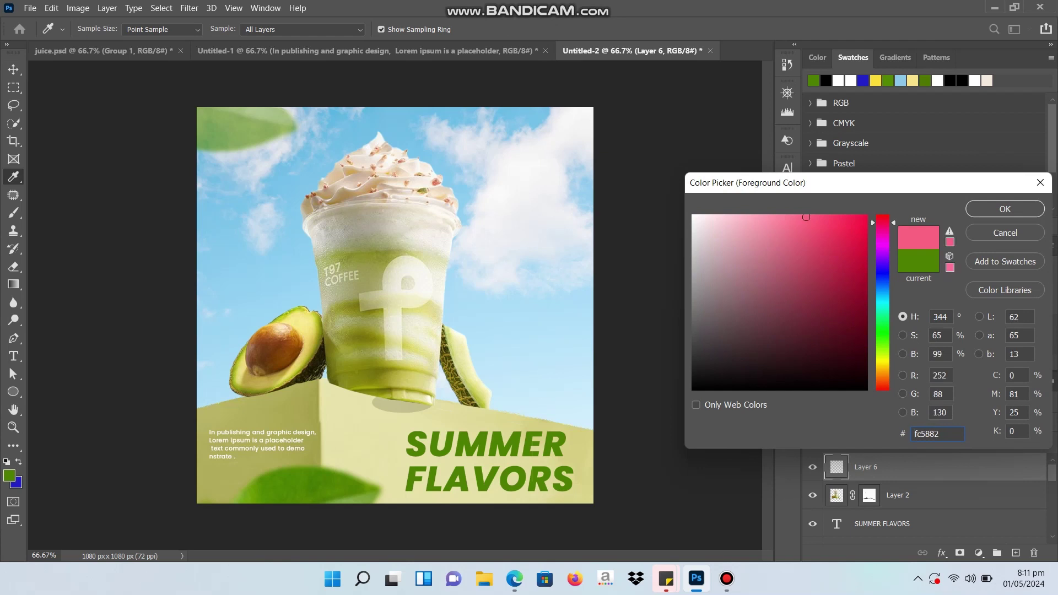
key(Return)
- Set up a 500 px soft round brush with 28% flow
key(b)
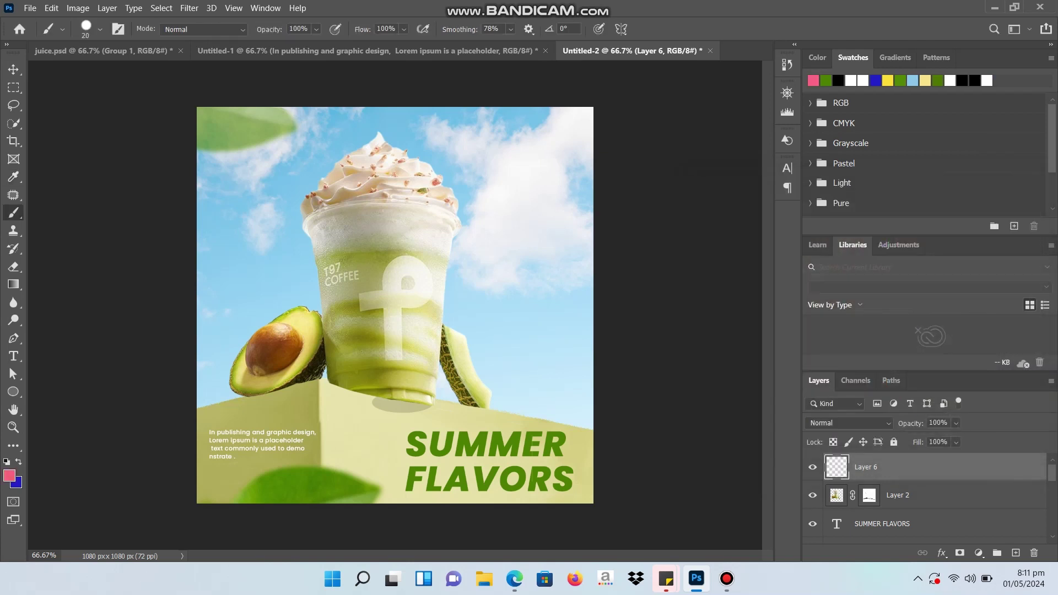
key(bracketright)
key(bracketright)
key(bracketright)
right_click(533, 205)
click(597, 301)
key(Return)
click(590, 110)
key(ctrl+z)
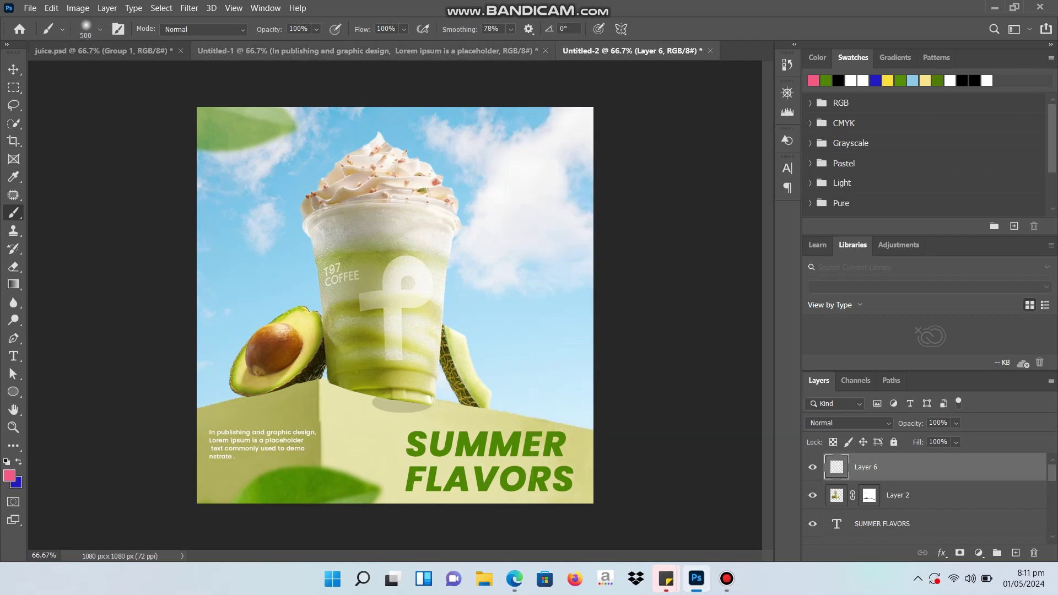
click(404, 29)
drag(397, 44, 373, 45)
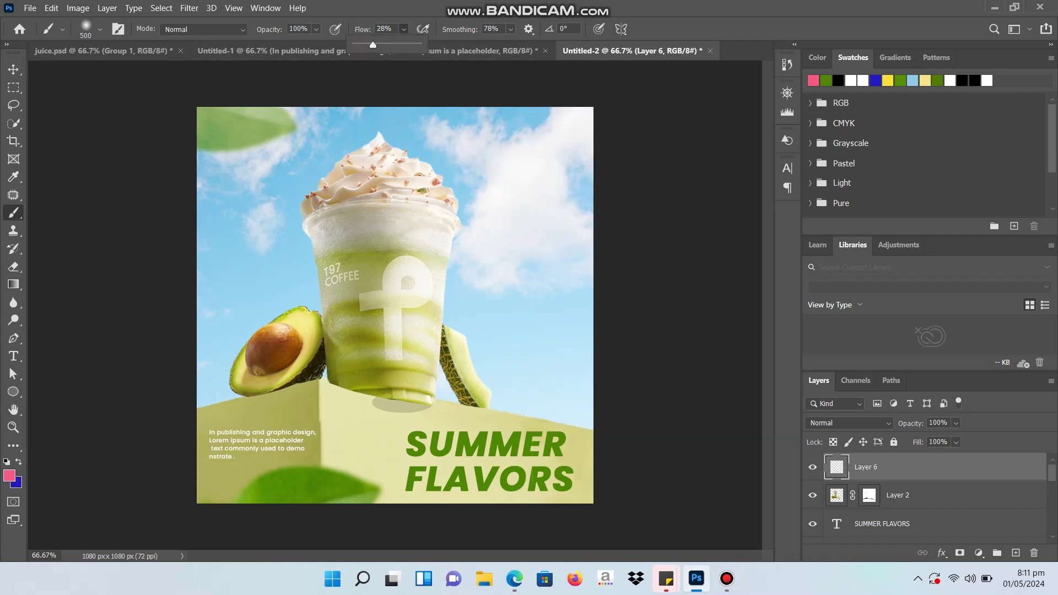